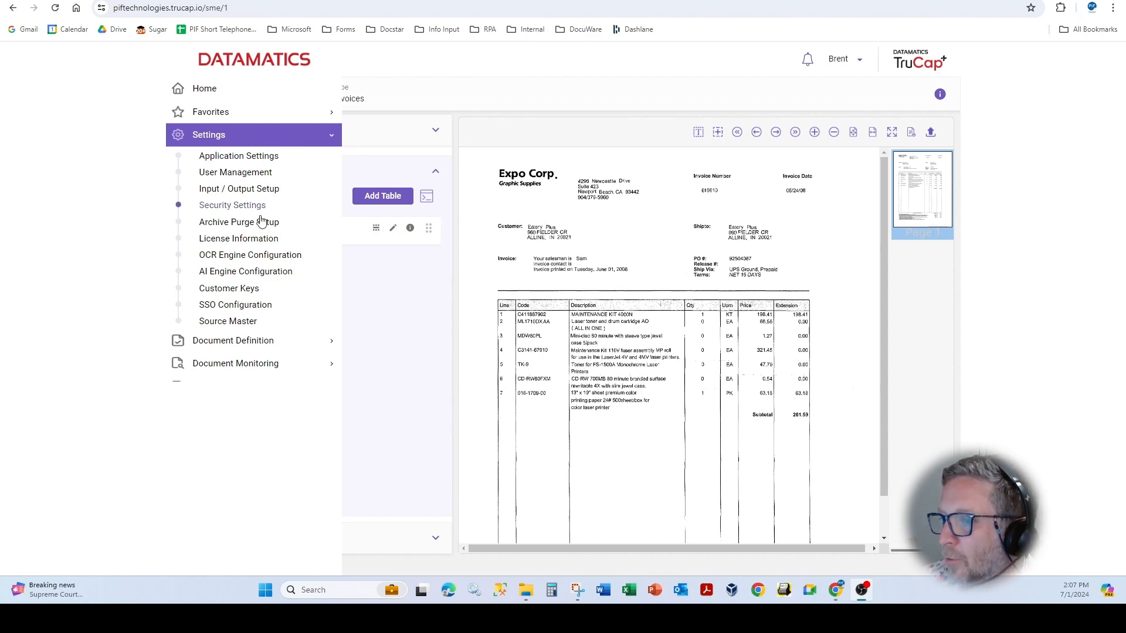
View the document definition's category list and its project list.
left_click(238, 343)
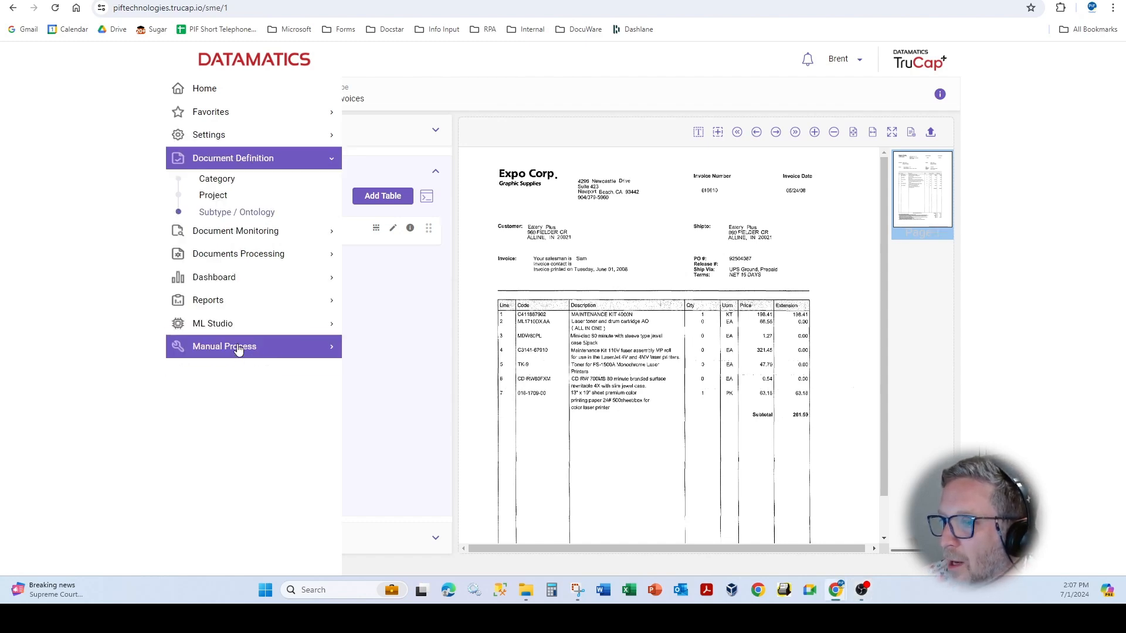
left_click(218, 179)
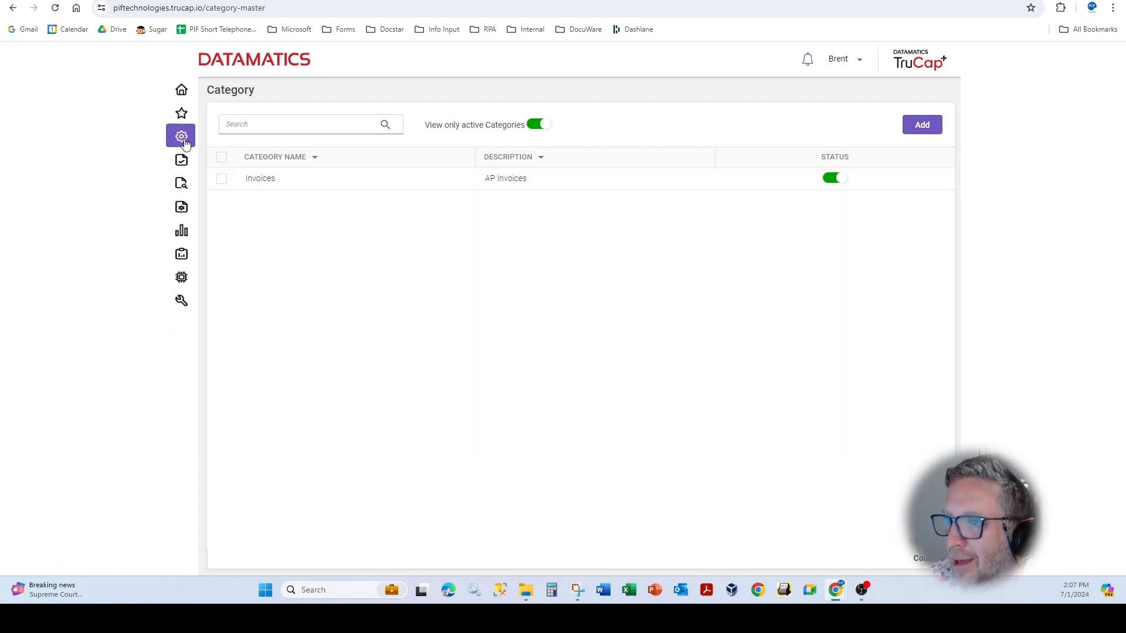
mouse_move(186, 164)
left_click(214, 196)
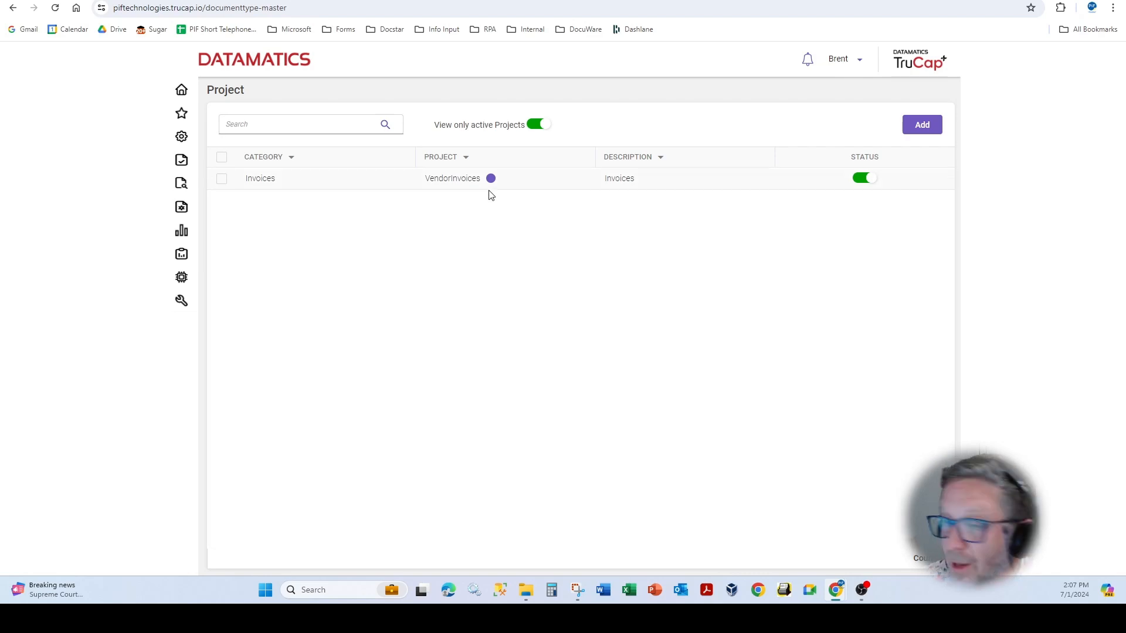
Open the POInvoices subtype of the VendorInvoices project from the subtype list to view its header fields.
left_click(188, 143)
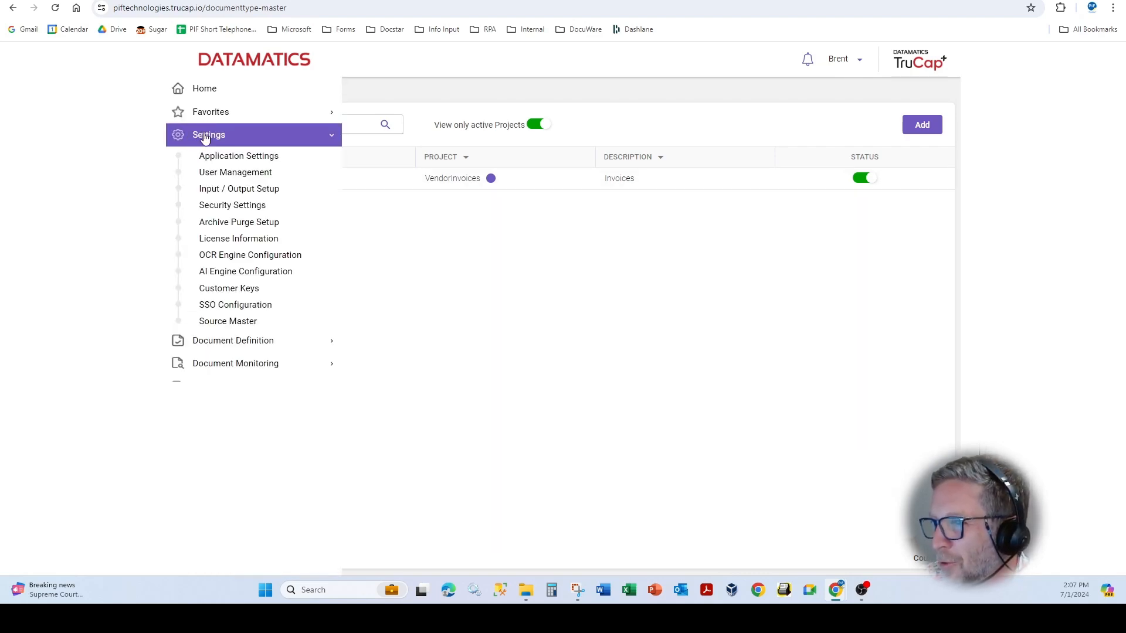
left_click(222, 341)
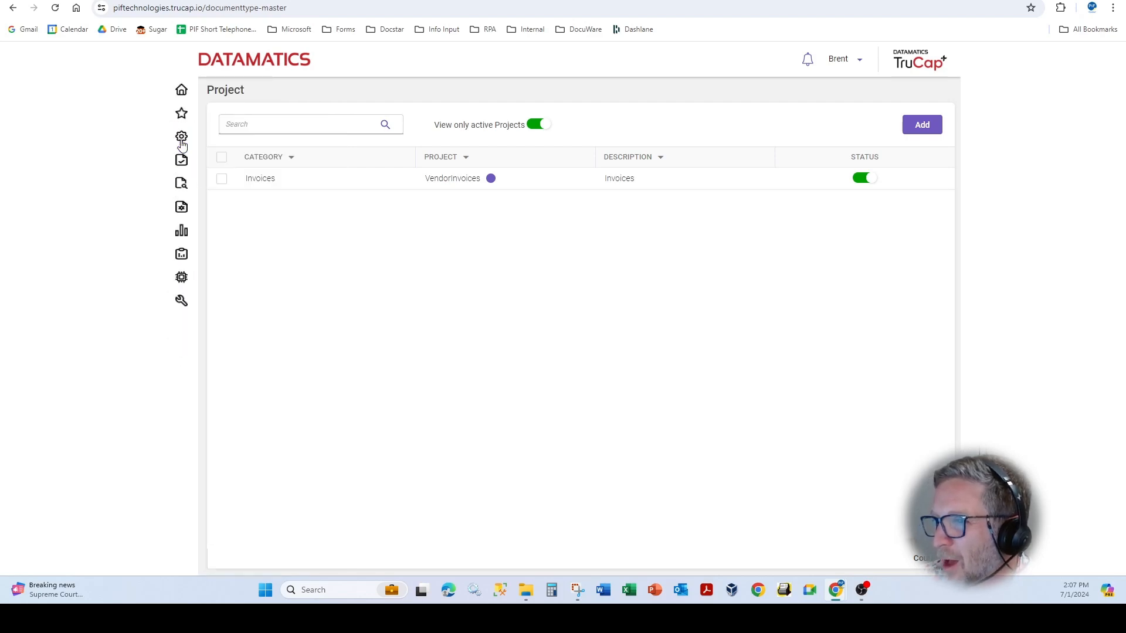
left_click(179, 135)
left_click(222, 346)
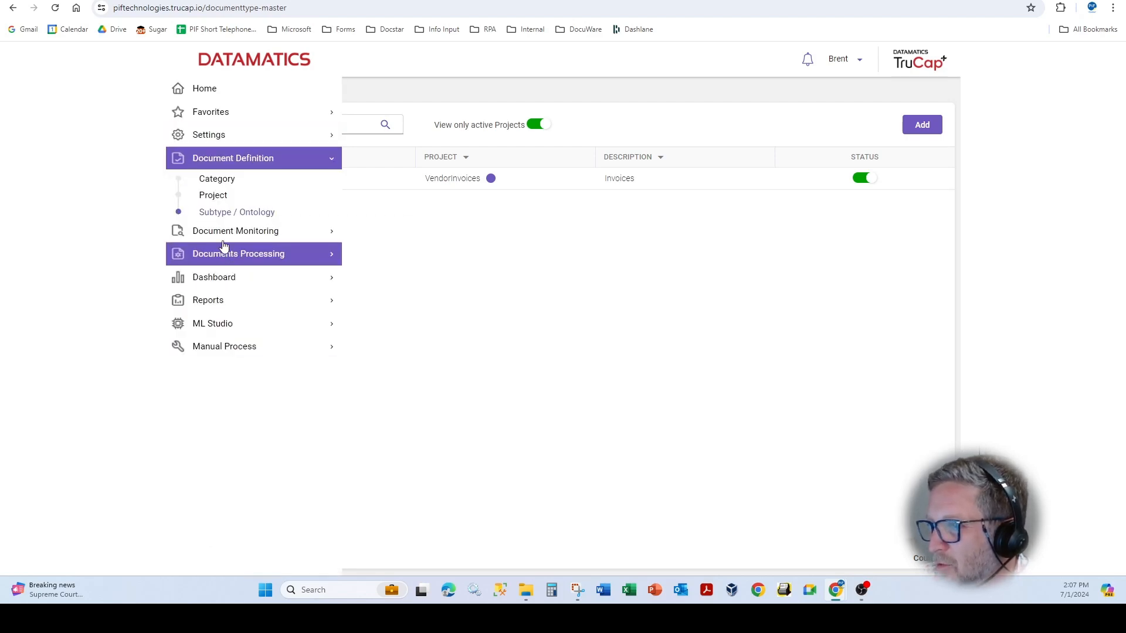
left_click(236, 213)
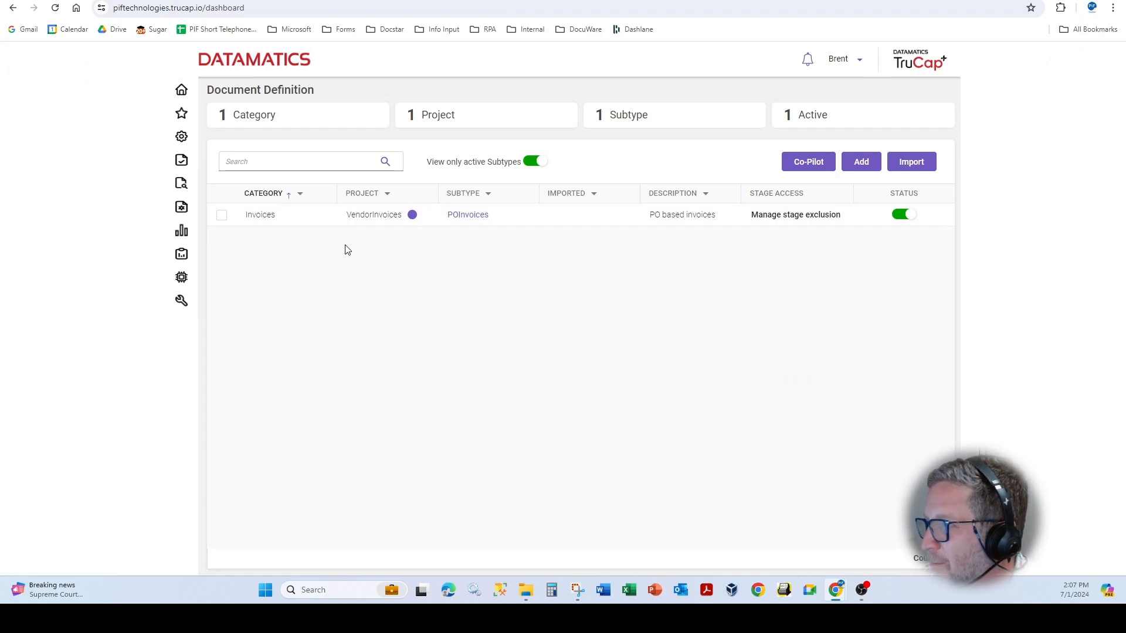
left_click(464, 217)
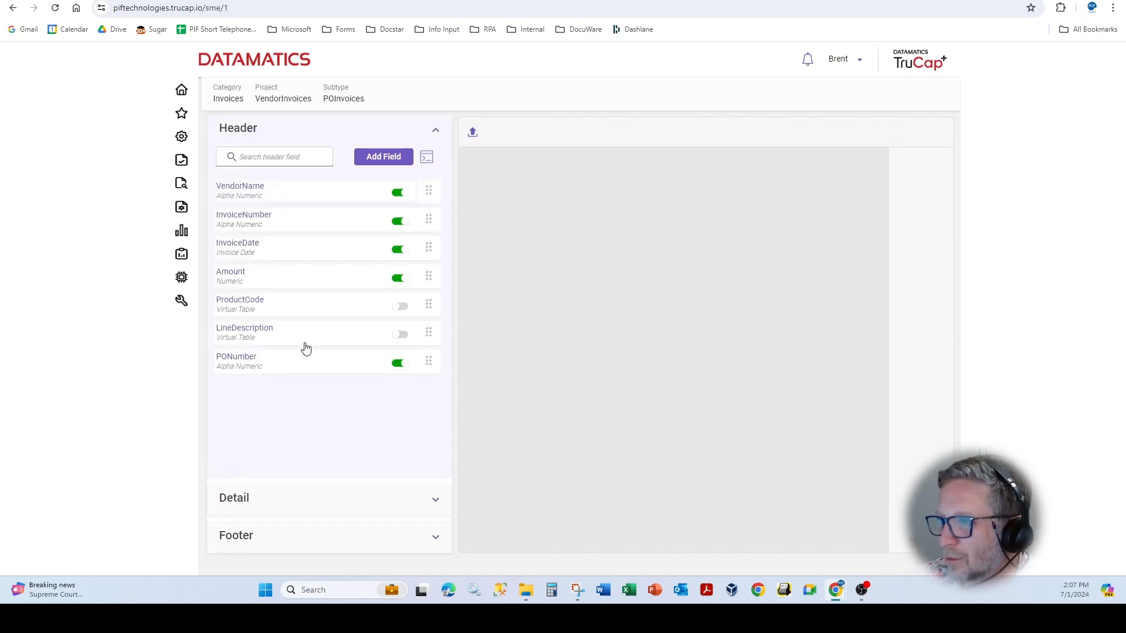
Start a new header field and look through the available ML extraction options.
left_click(385, 157)
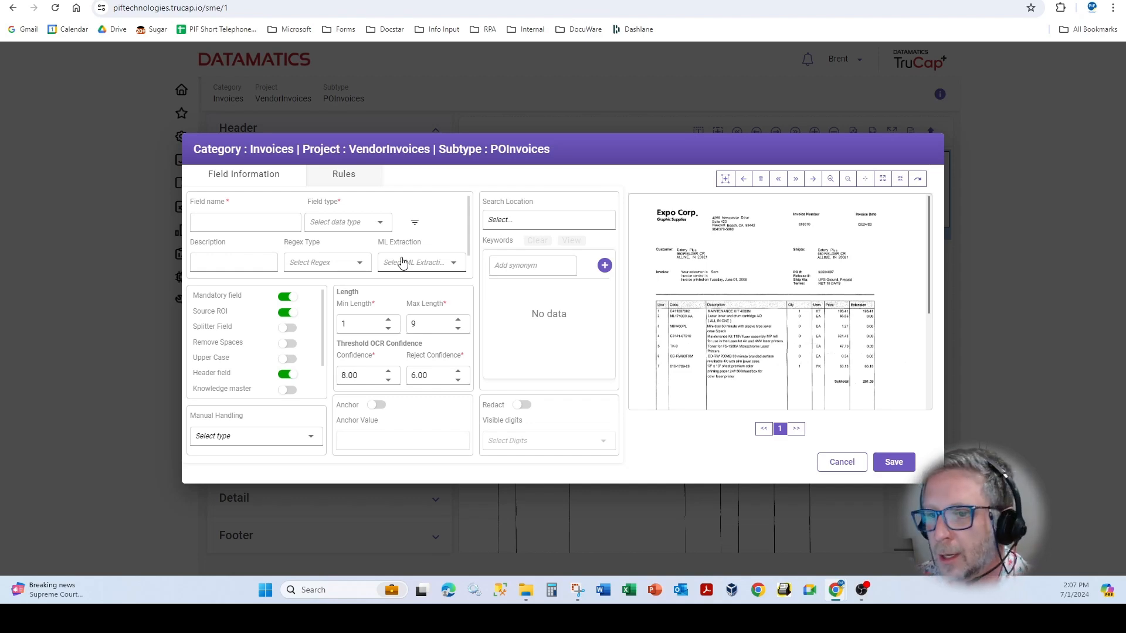
left_click(402, 262)
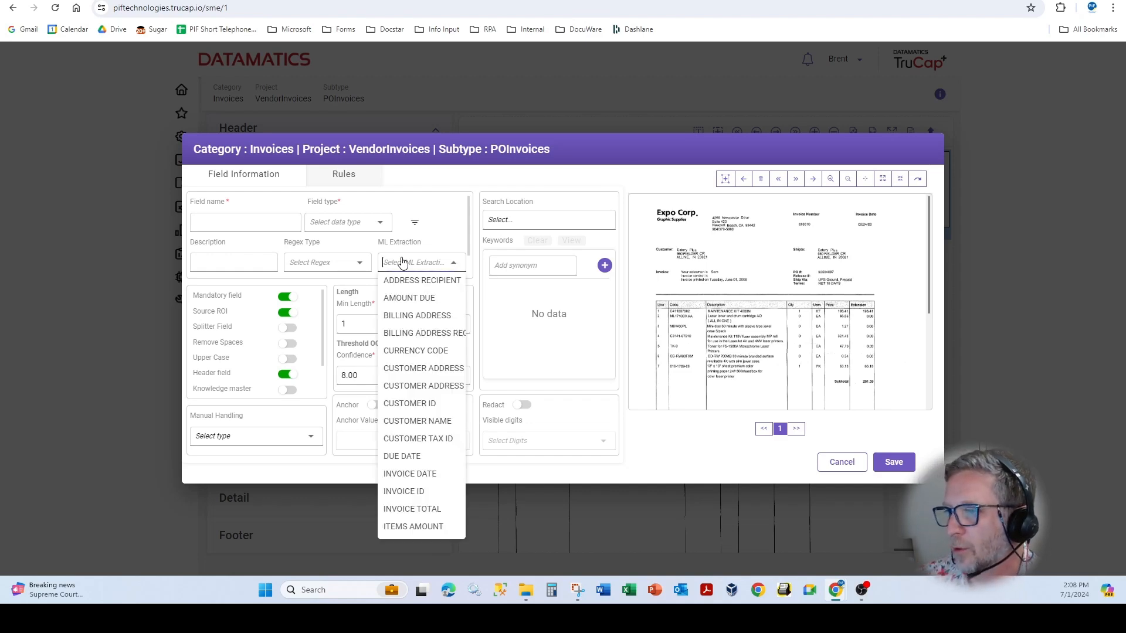
left_click(402, 262)
left_click(404, 263)
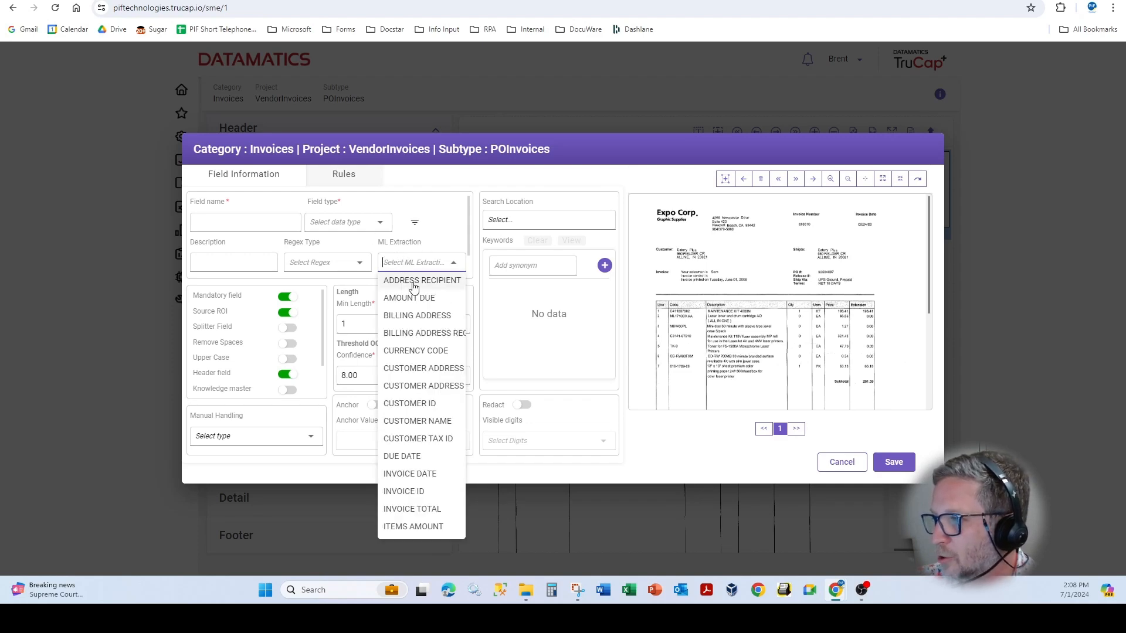
scroll(404, 320, "down", 10)
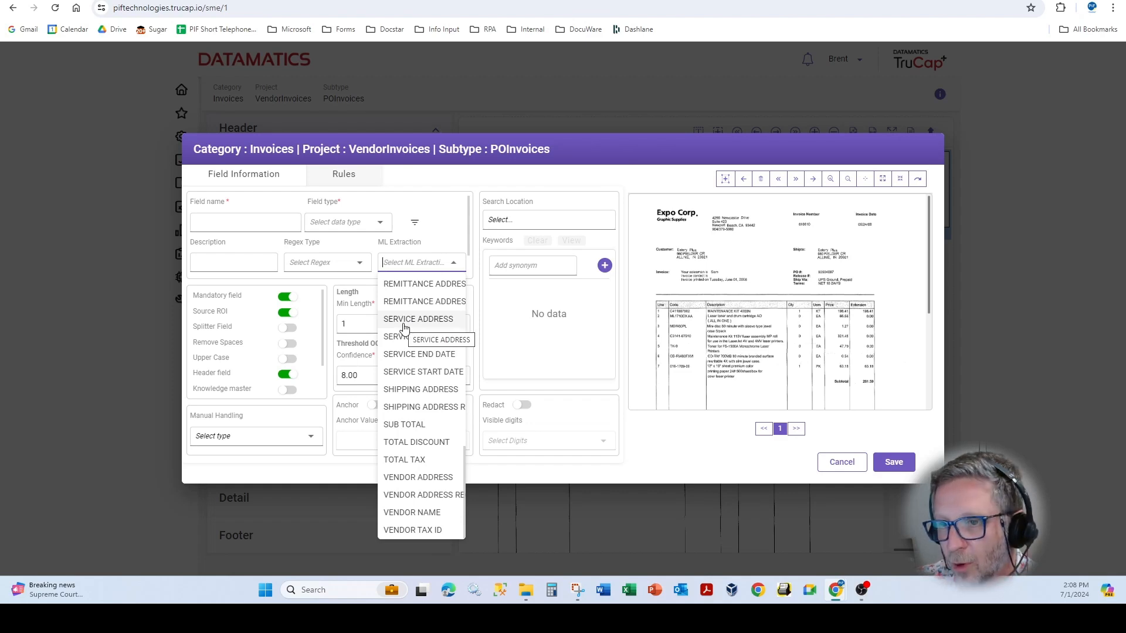
Name the new header field TotalTax and set its field type to Numeric, accepting the type change.
left_click(242, 224)
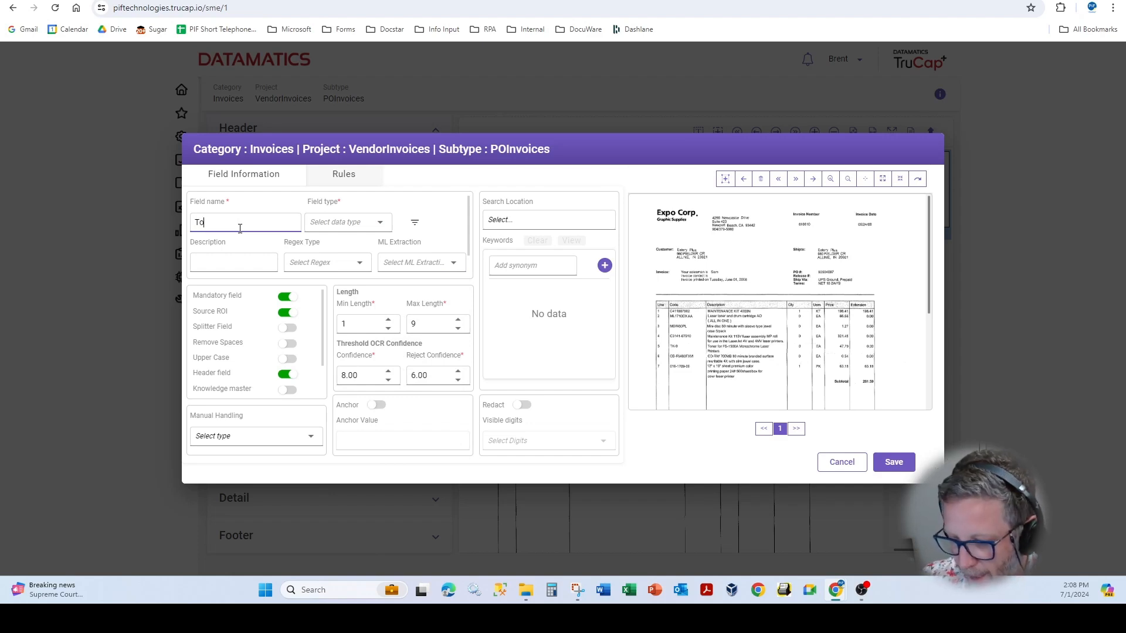
left_click(361, 223)
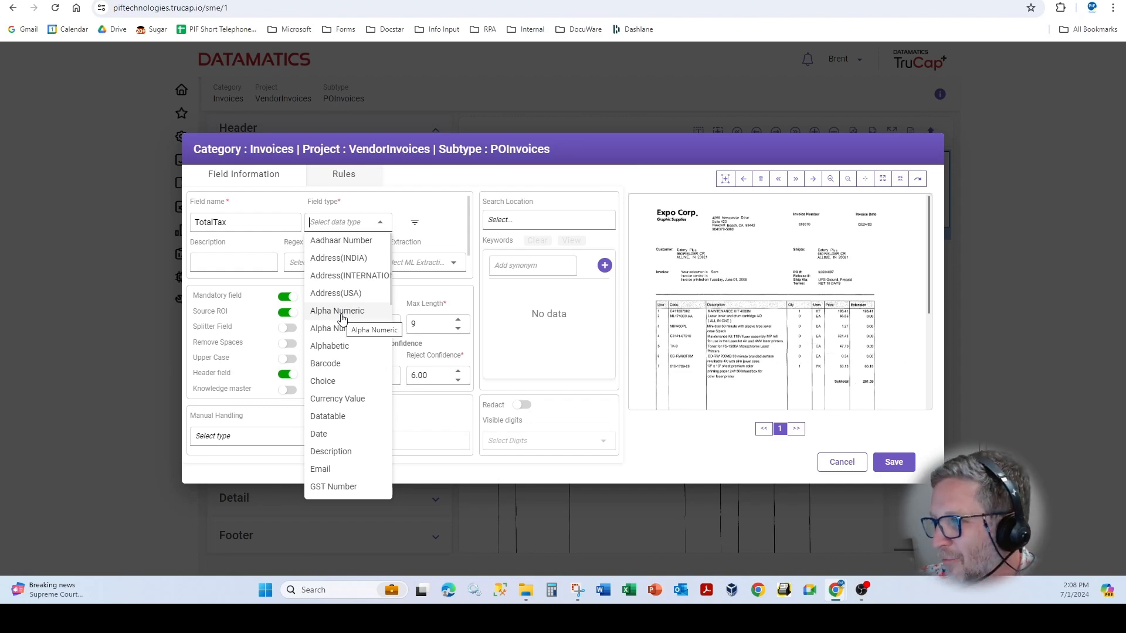
scroll(334, 375, "down", 3)
scroll(329, 382, "up", 3)
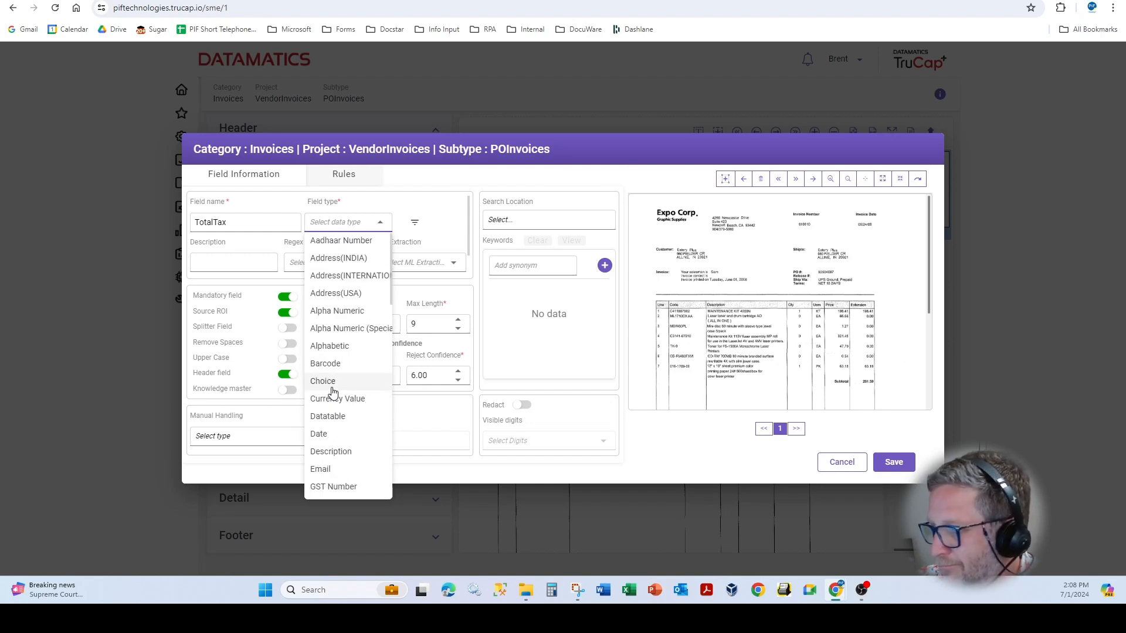
left_click(350, 311)
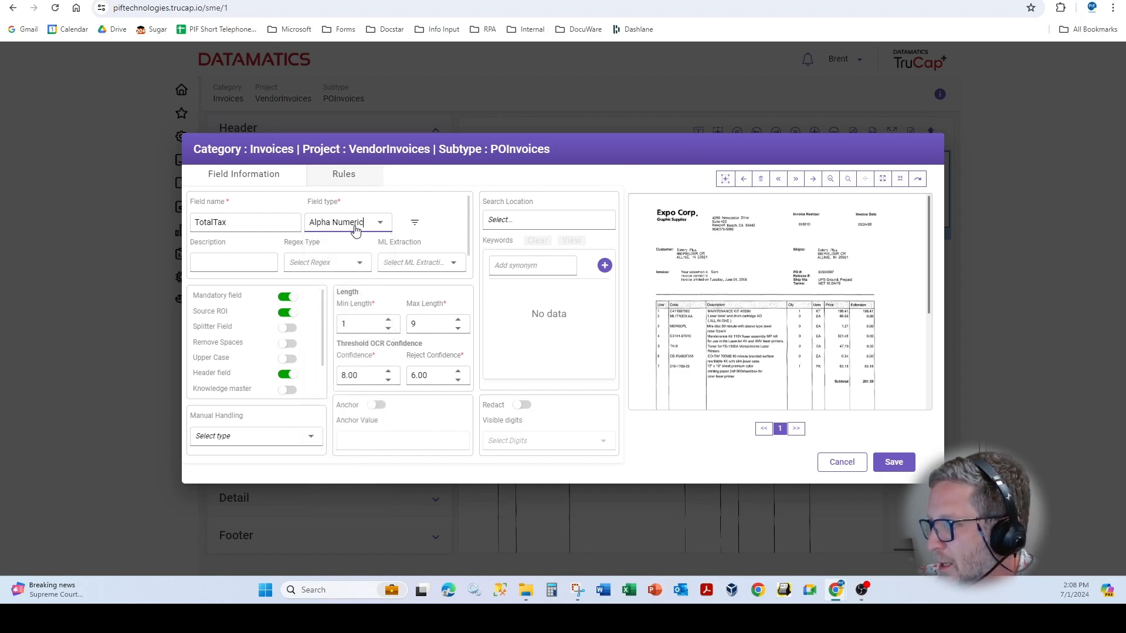
left_click(355, 229)
scroll(340, 387, "down", 3)
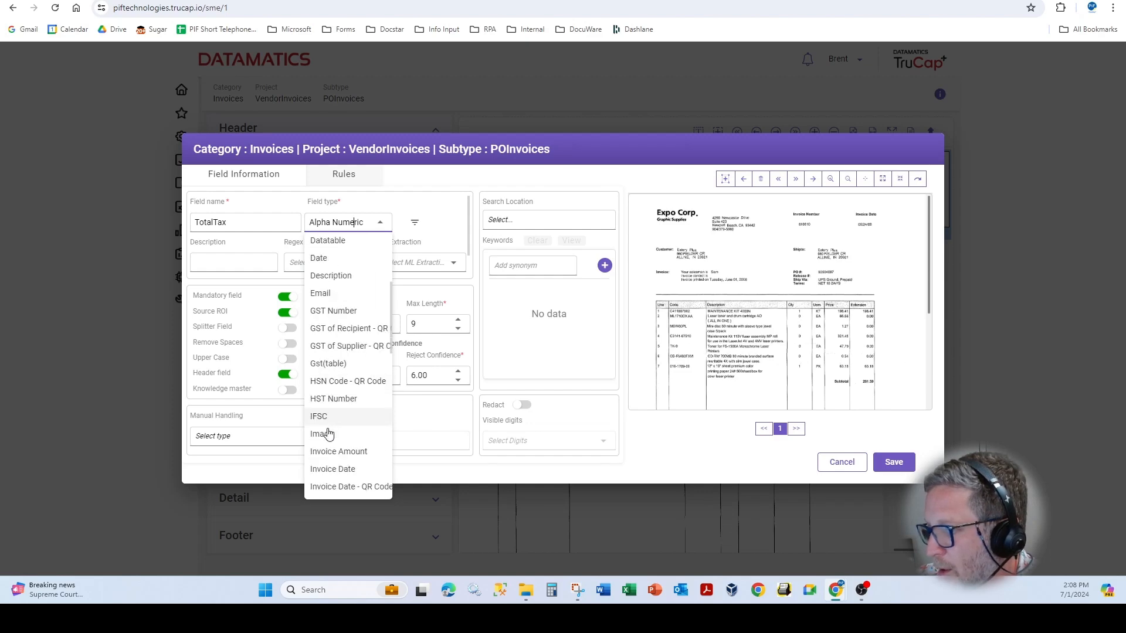
scroll(335, 469, "down", 5)
left_click(334, 468)
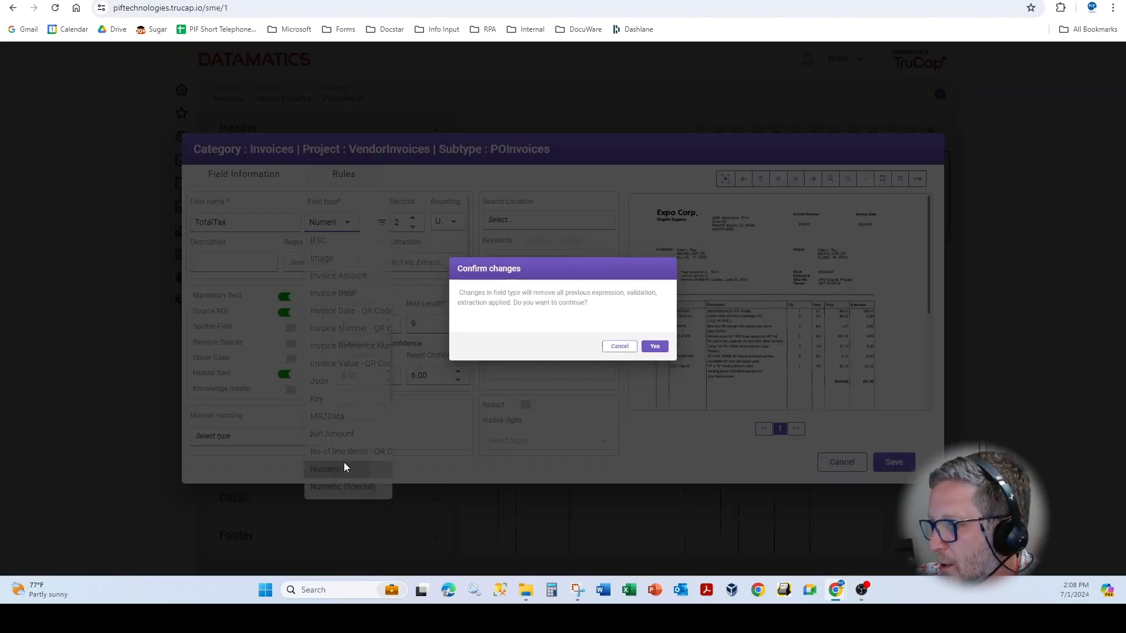
left_click(697, 364)
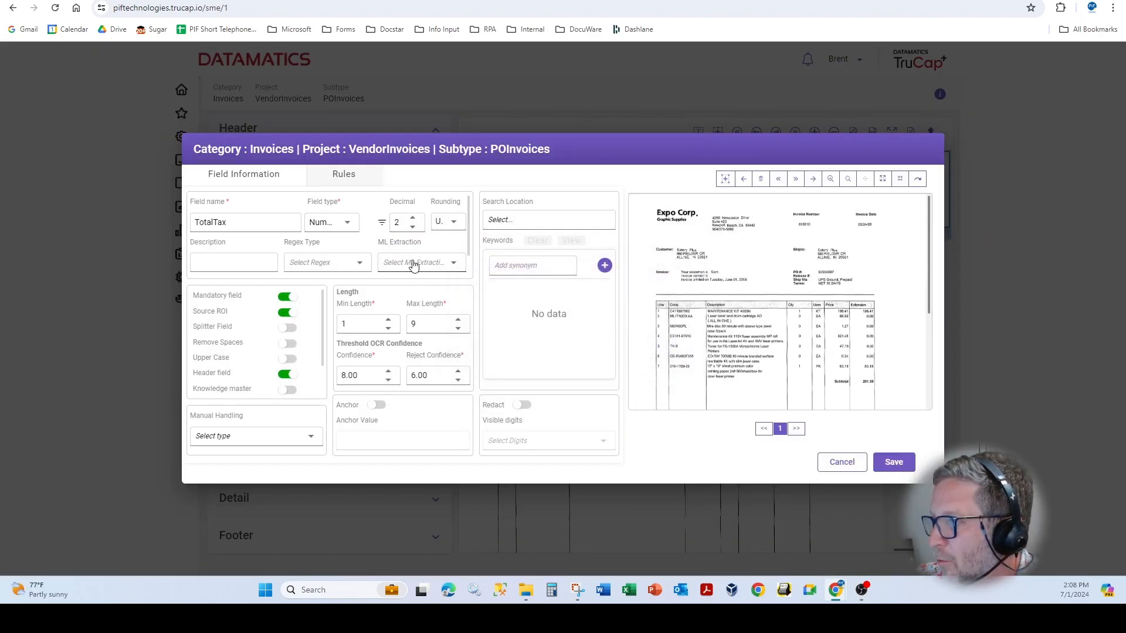
Give the TotalTax field 2 decimals and TOTAL TAX as its ML extraction, and discard the new field.
double_click(413, 227)
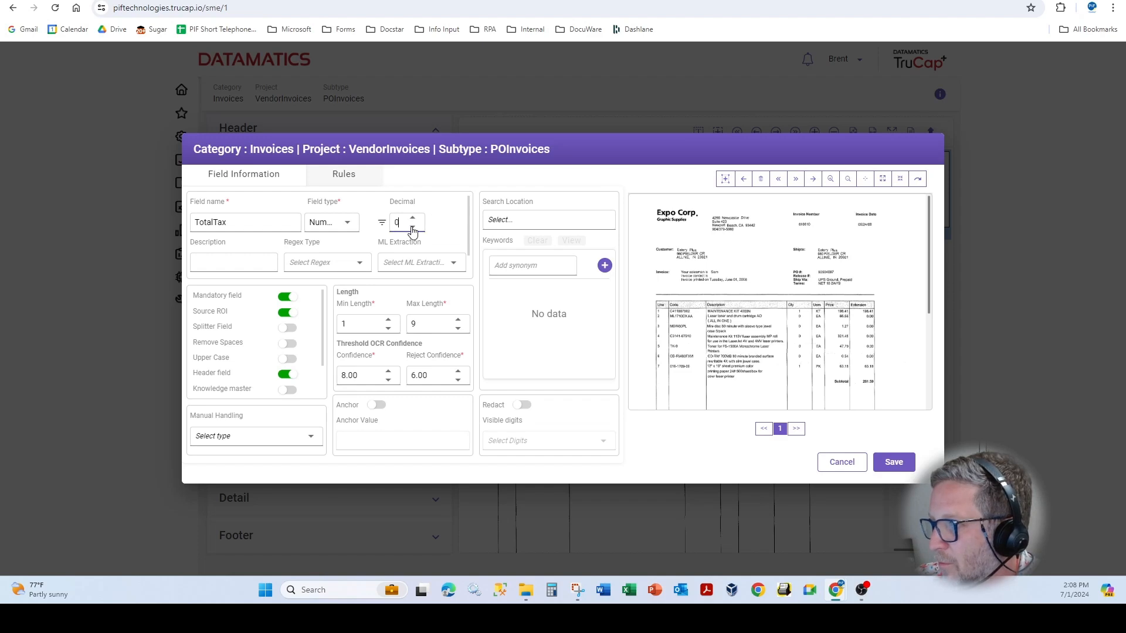
double_click(412, 218)
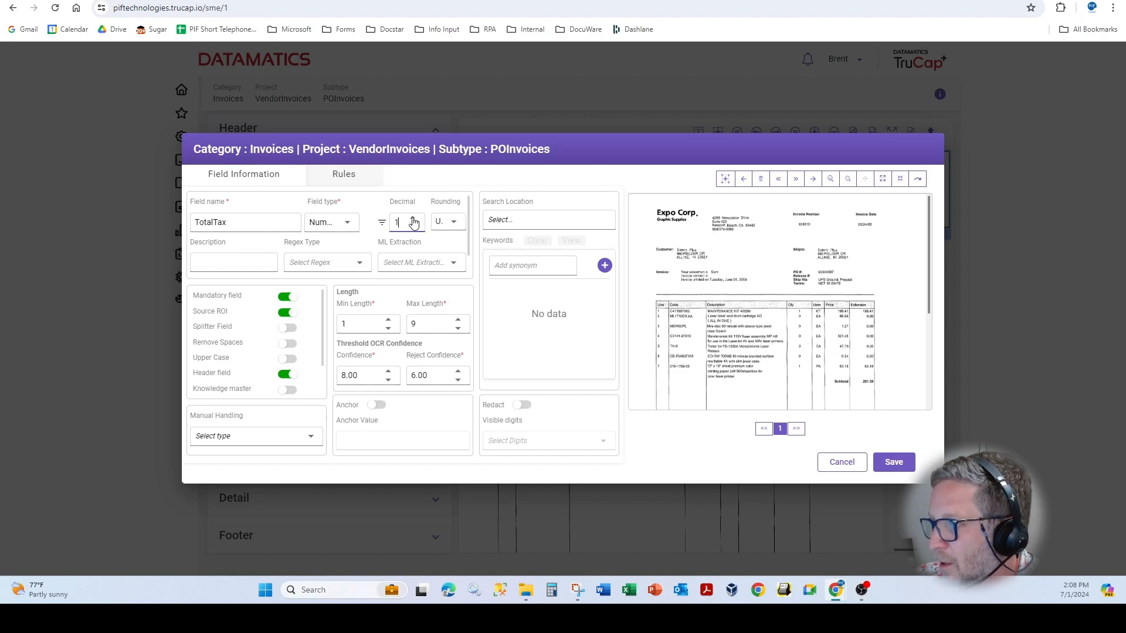
left_click(455, 223)
left_click(447, 262)
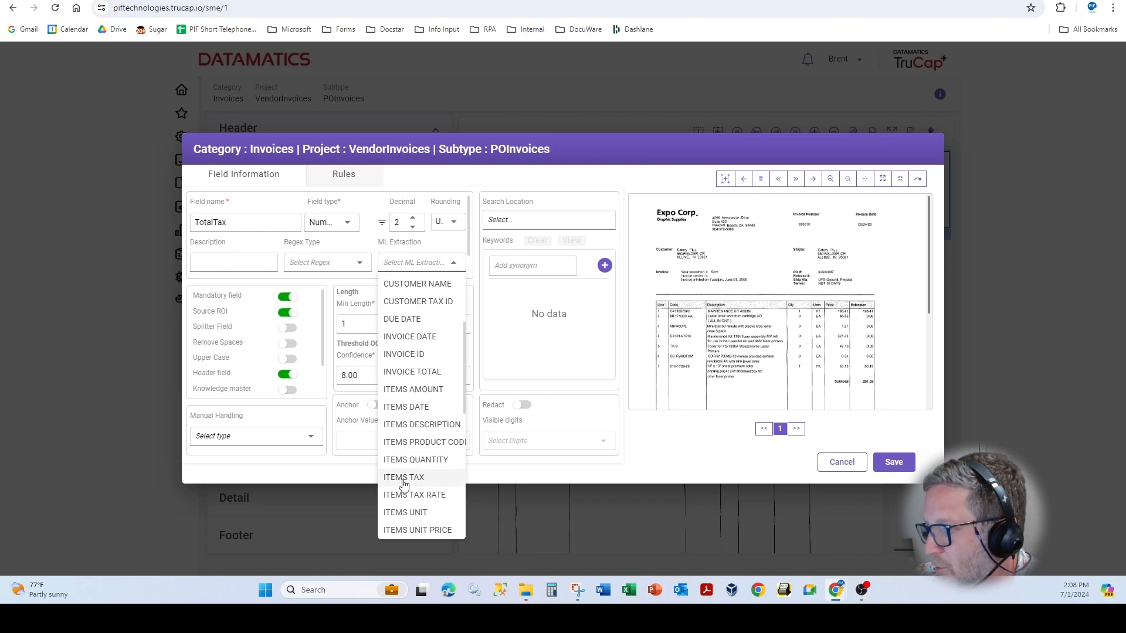
scroll(403, 424, "up", 1)
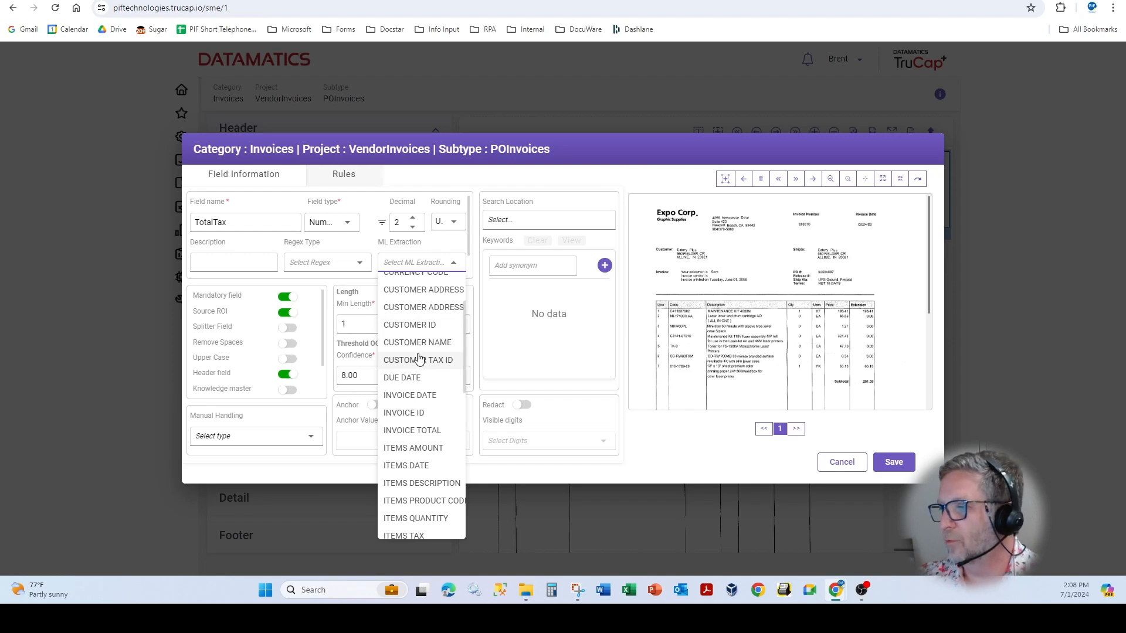
scroll(445, 426, "down", 2)
scroll(445, 427, "down", 5)
left_click(407, 459)
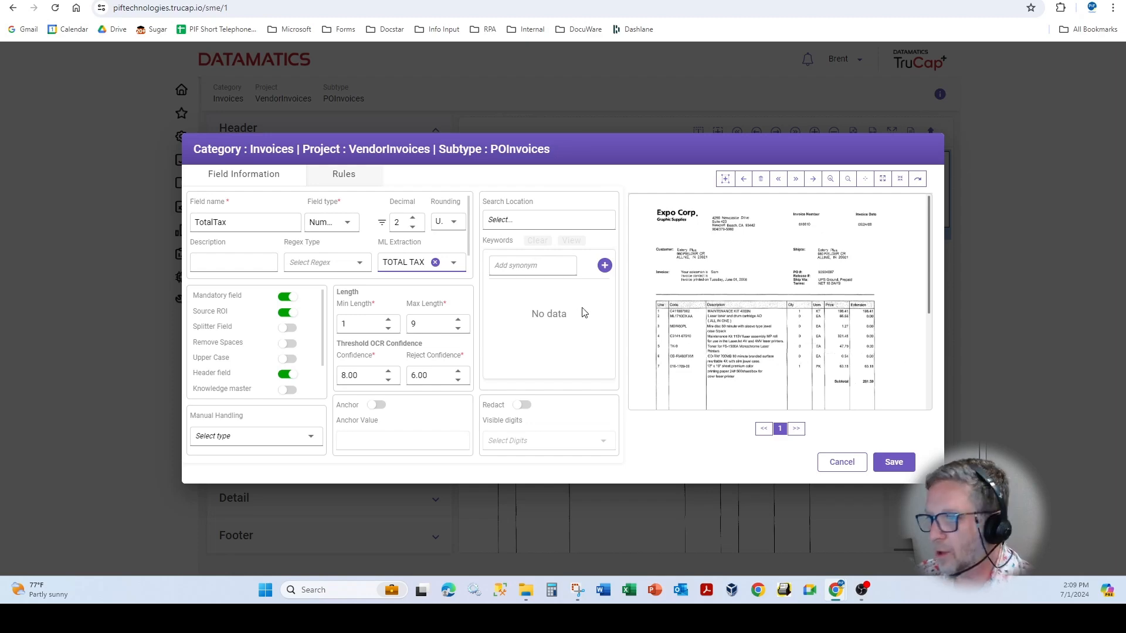
left_click(843, 462)
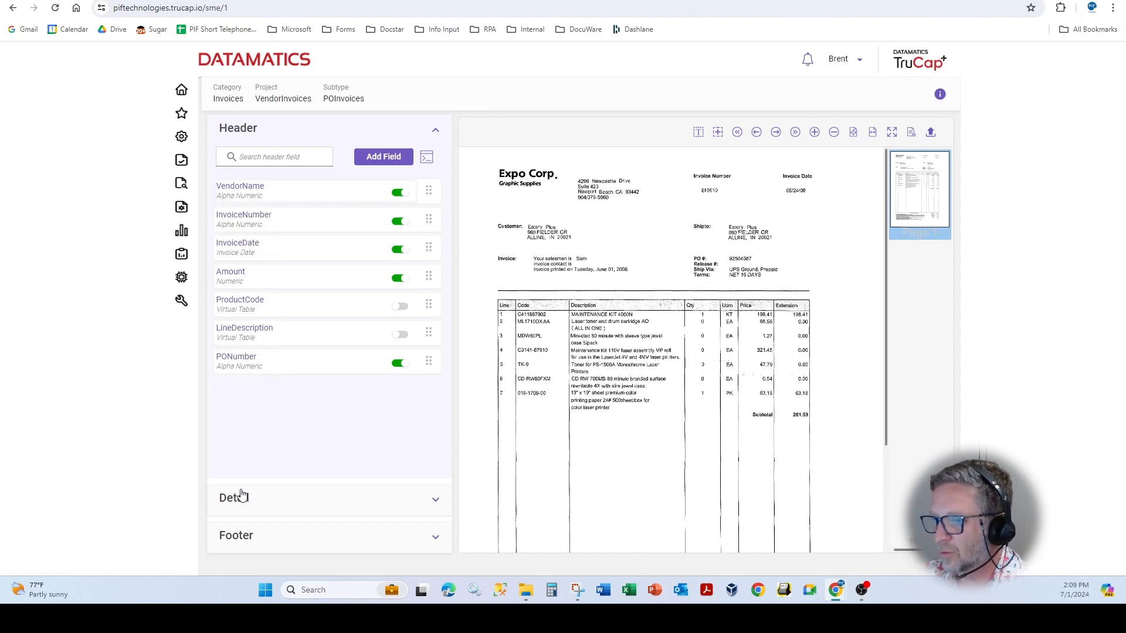
Open the LineItems detail table and inspect the ML extraction options of its LineDescription1 field, leaving it without saving.
left_click(241, 501)
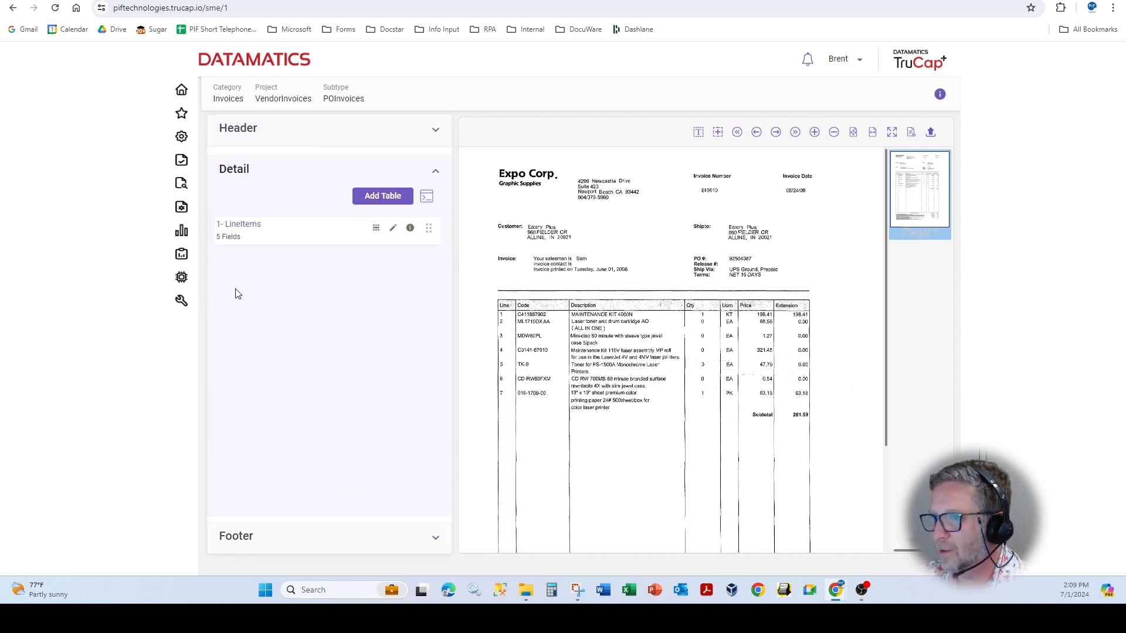
left_click(242, 228)
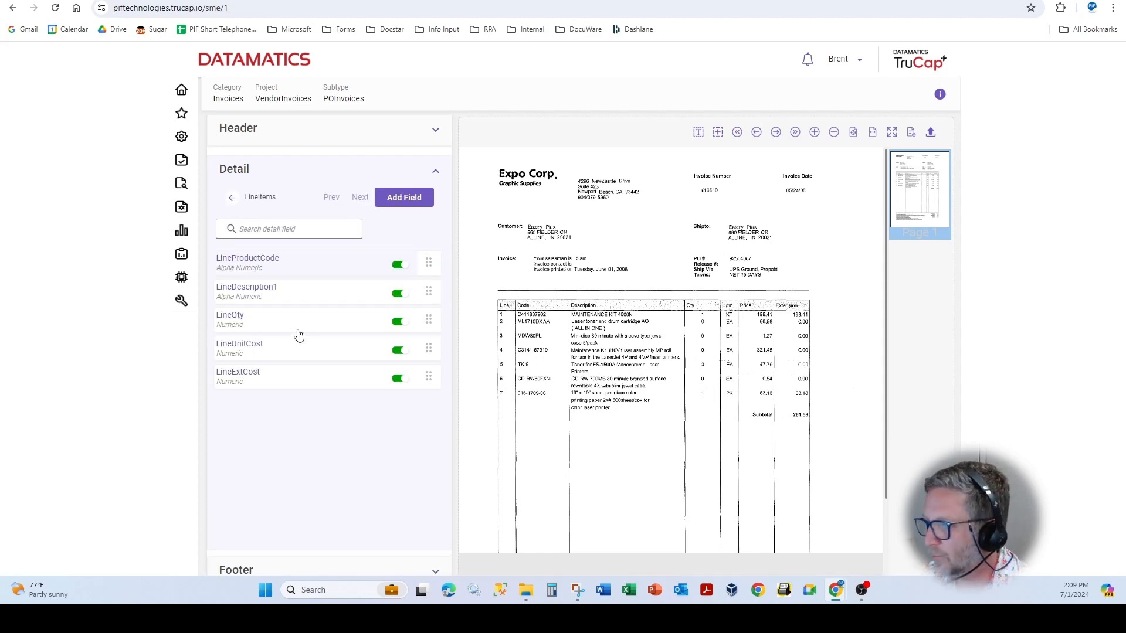
left_click(246, 288)
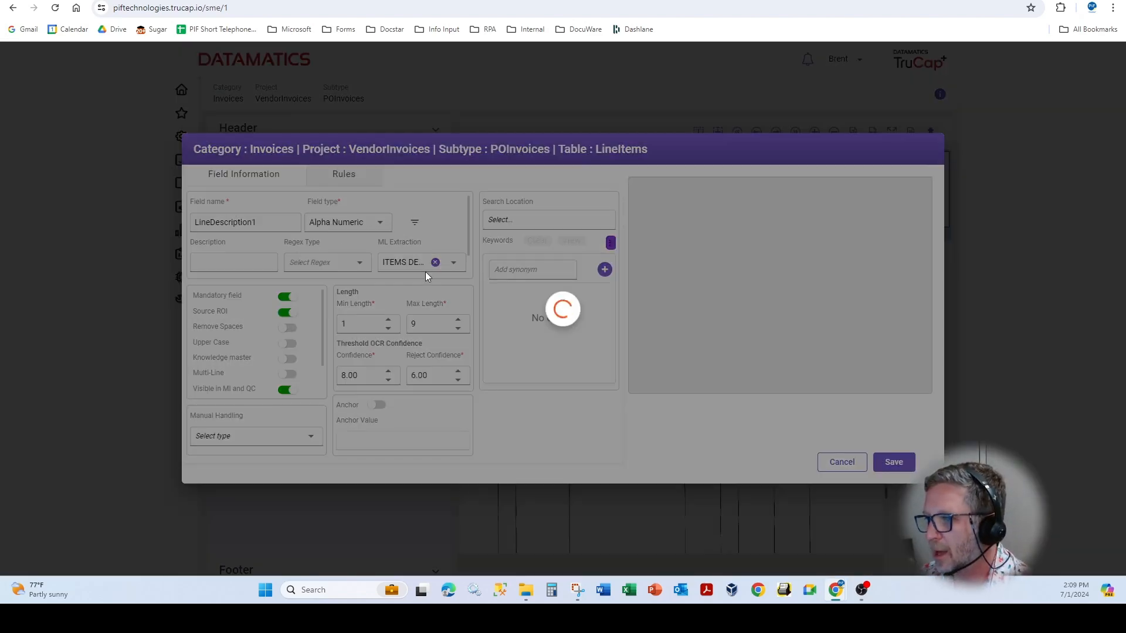
left_click(454, 263)
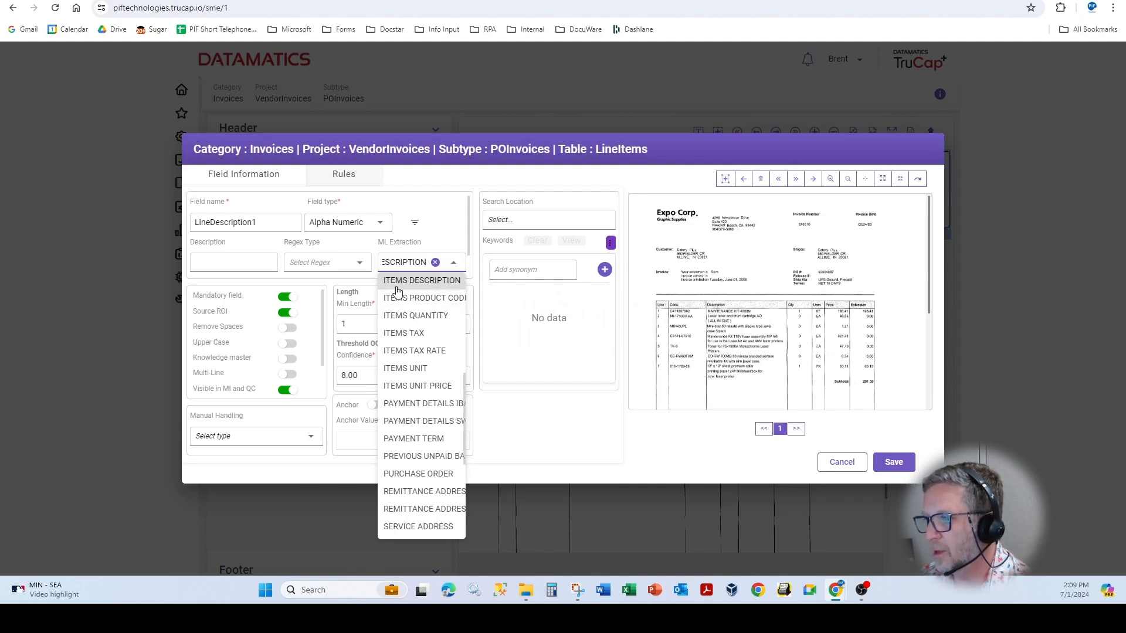
left_click(836, 463)
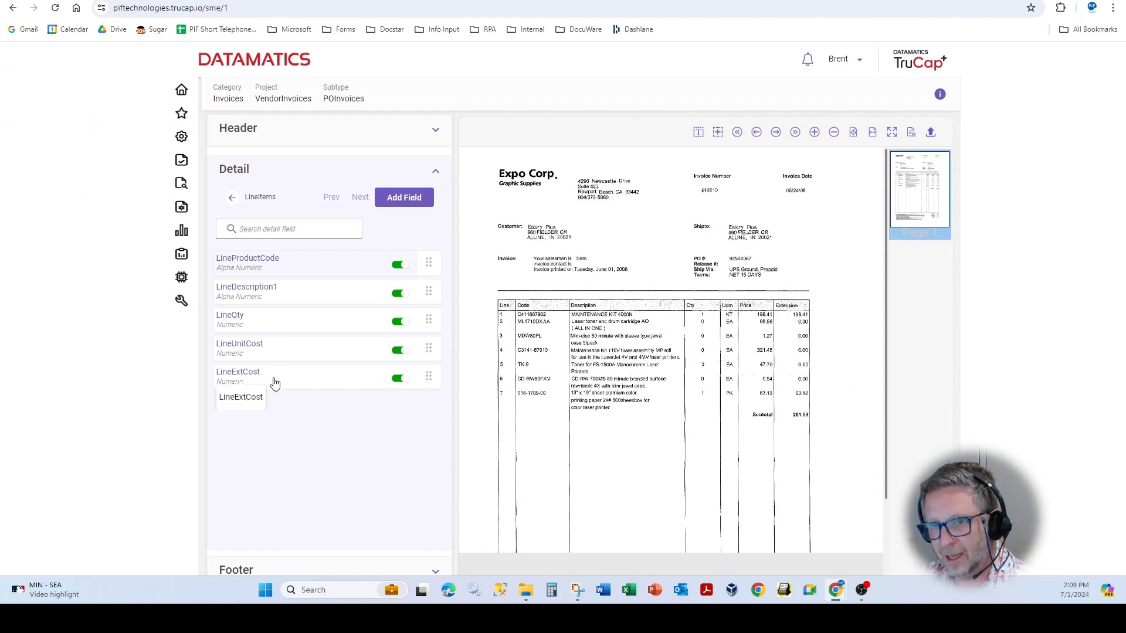
Inspect the Azure DI parameters in the OCR engine configuration and close them without saving.
mouse_move(255, 143)
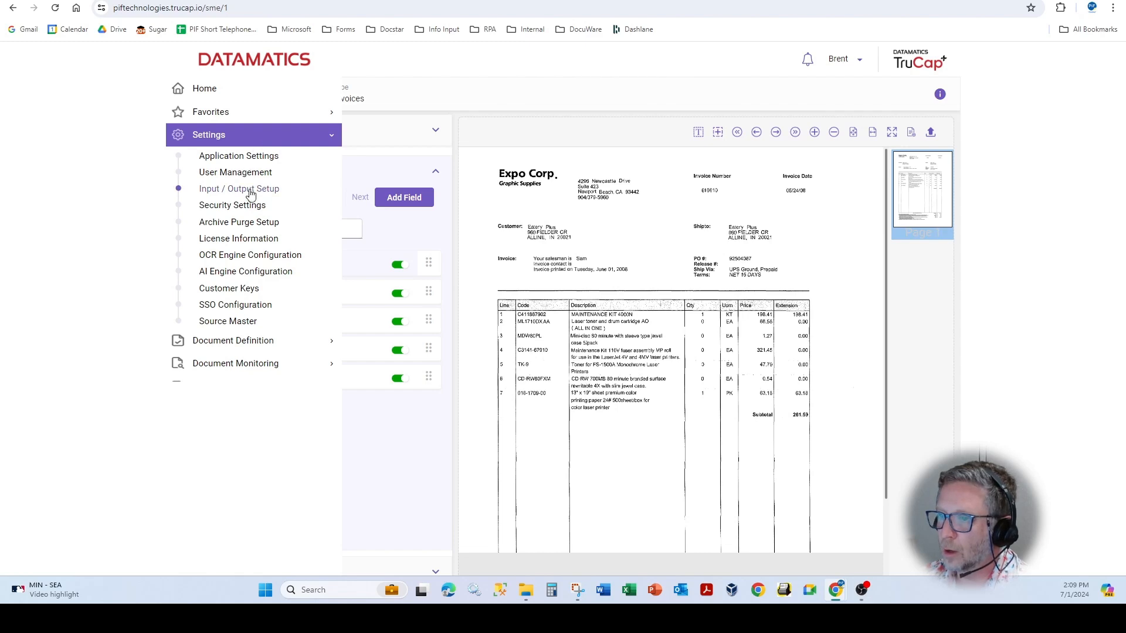
left_click(229, 256)
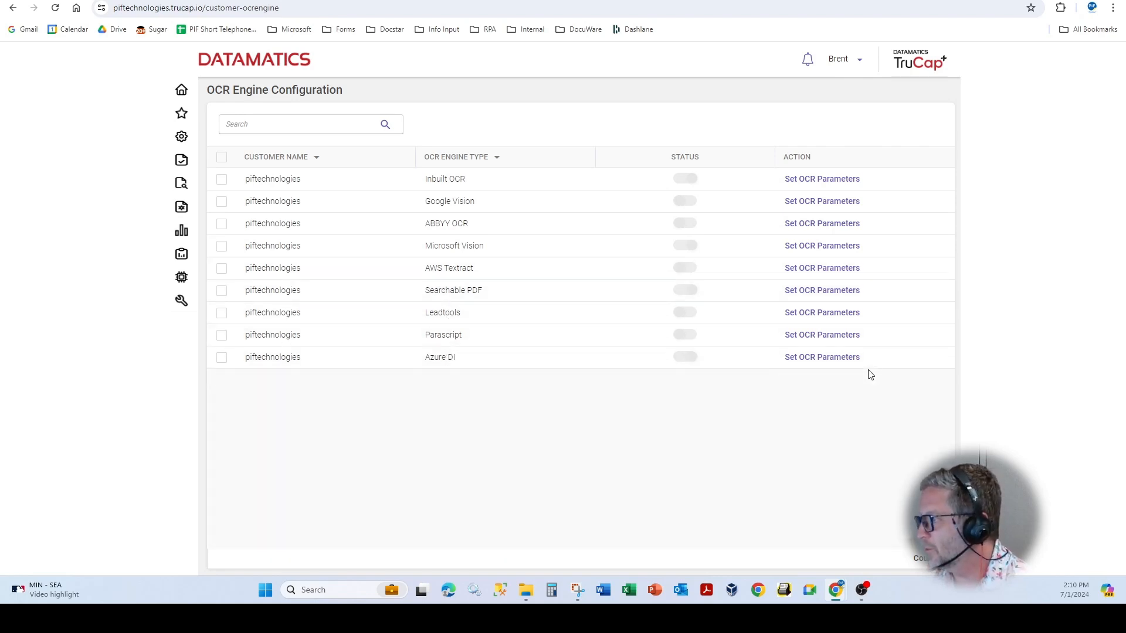
left_click(835, 359)
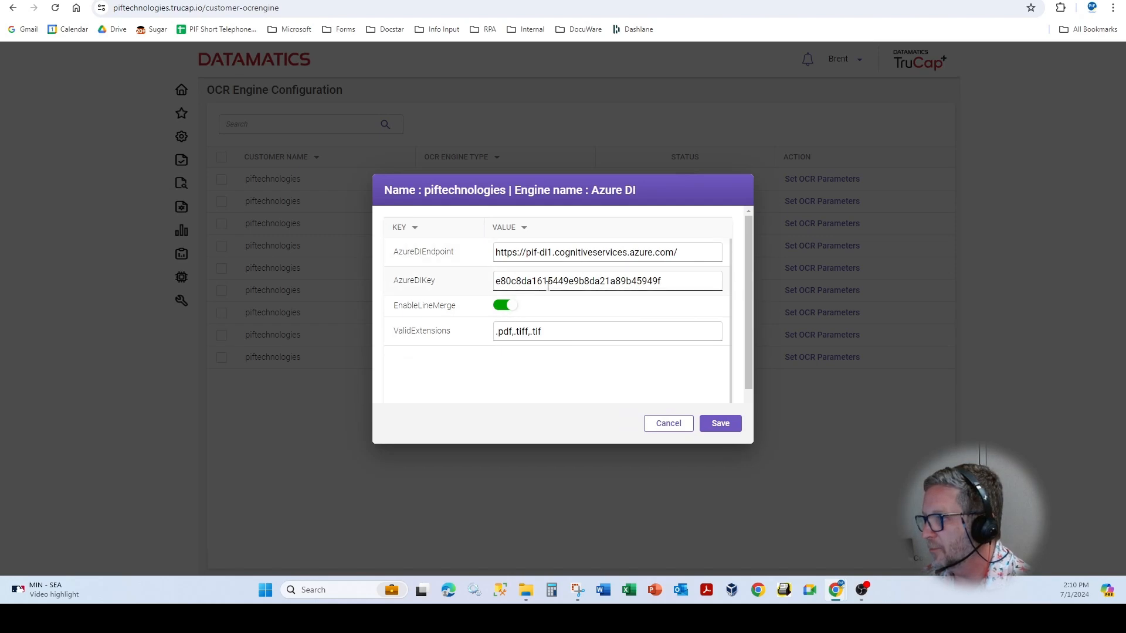
left_click(669, 429)
Open the ML Extraction page of ML Studio.
mouse_move(229, 280)
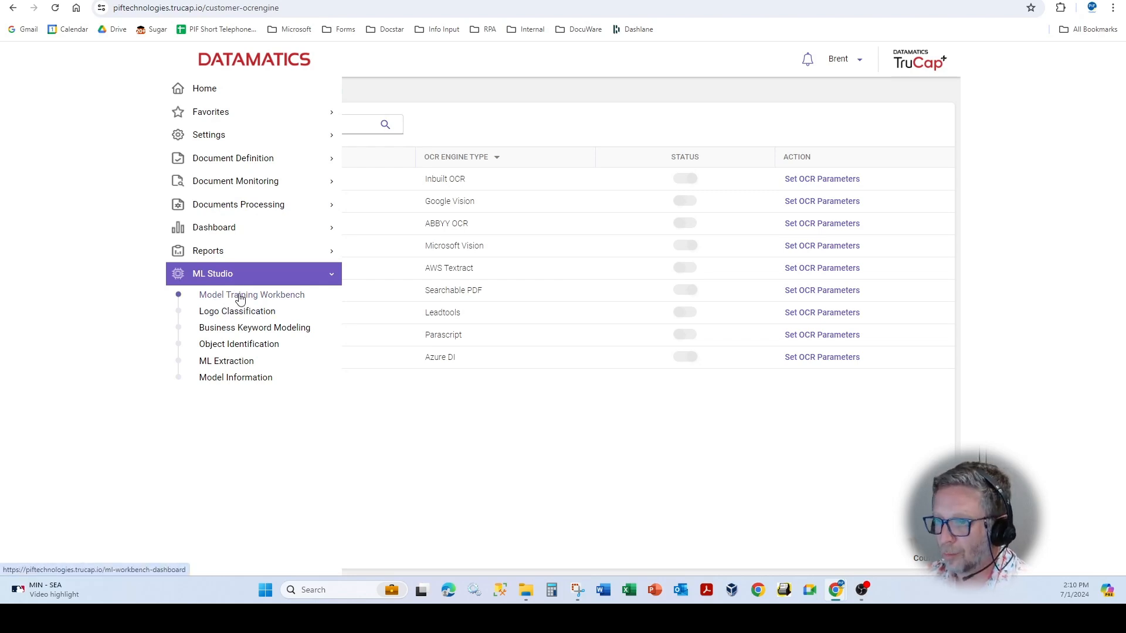
left_click(226, 361)
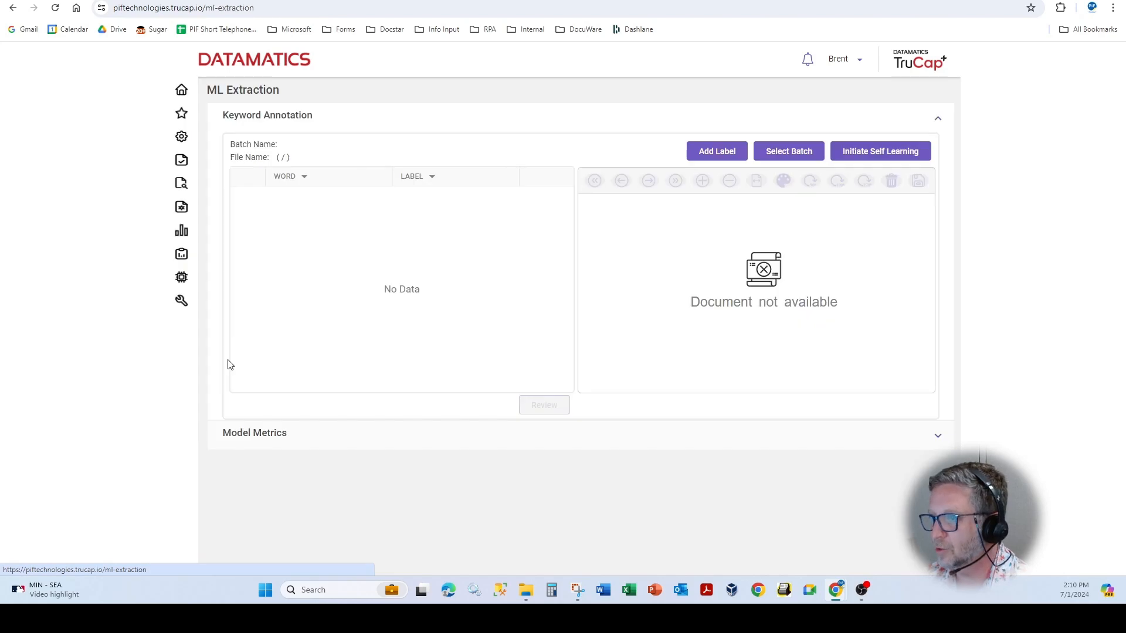
Review the master labels available for ML keyword annotation and close the list without adding one.
left_click(719, 151)
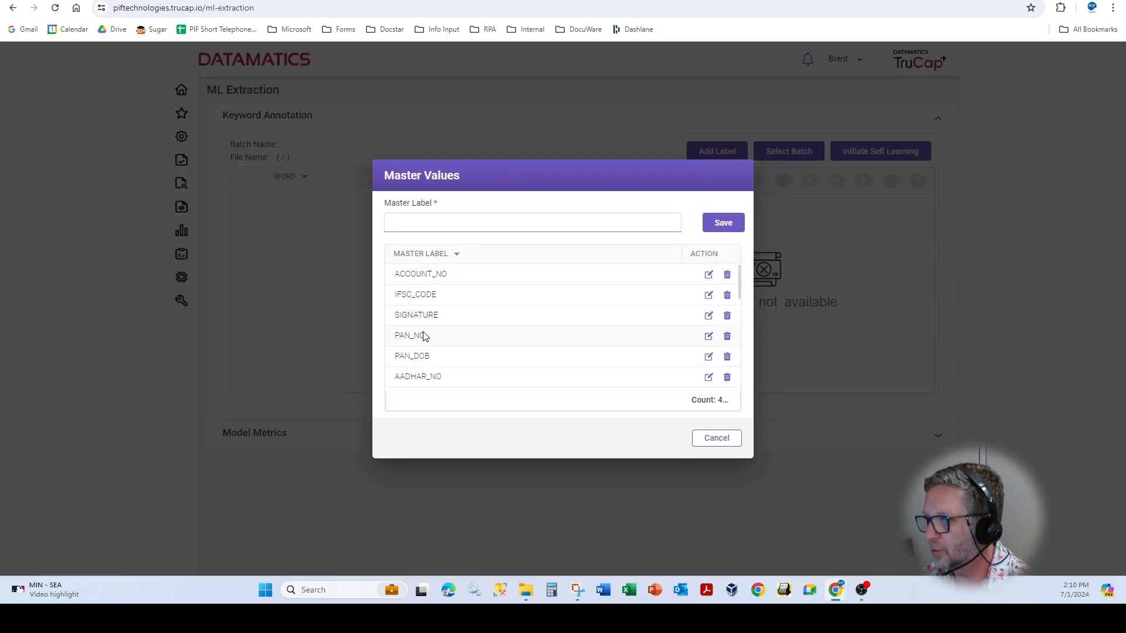
left_click(716, 438)
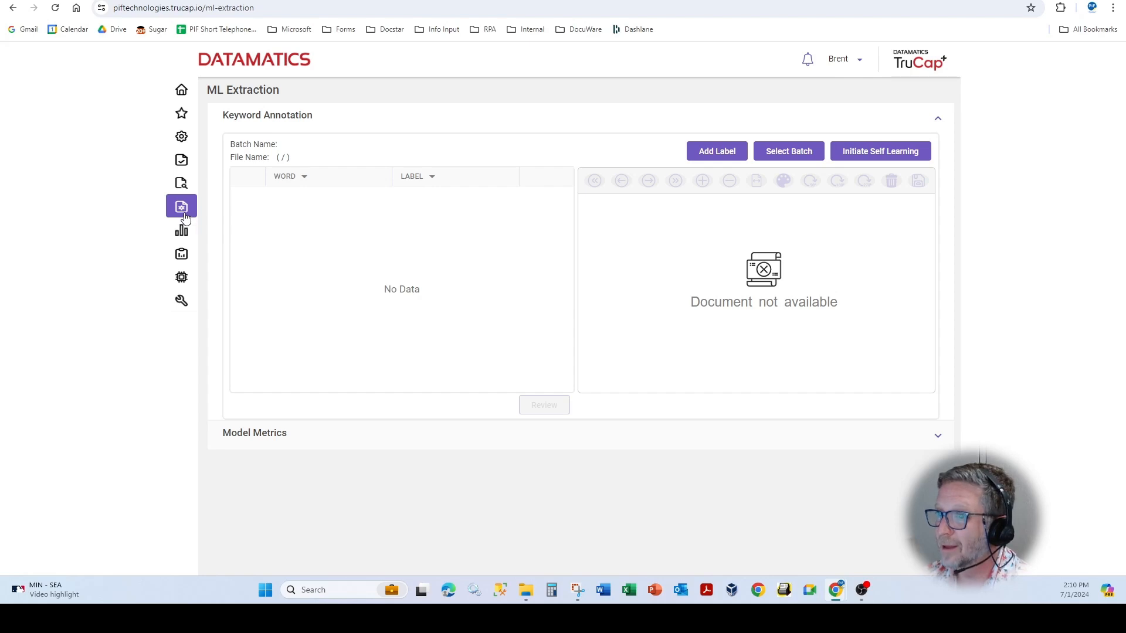
Start a new input location in Input / Output Setup and assign it to the VendorInvoices project.
left_click(181, 136)
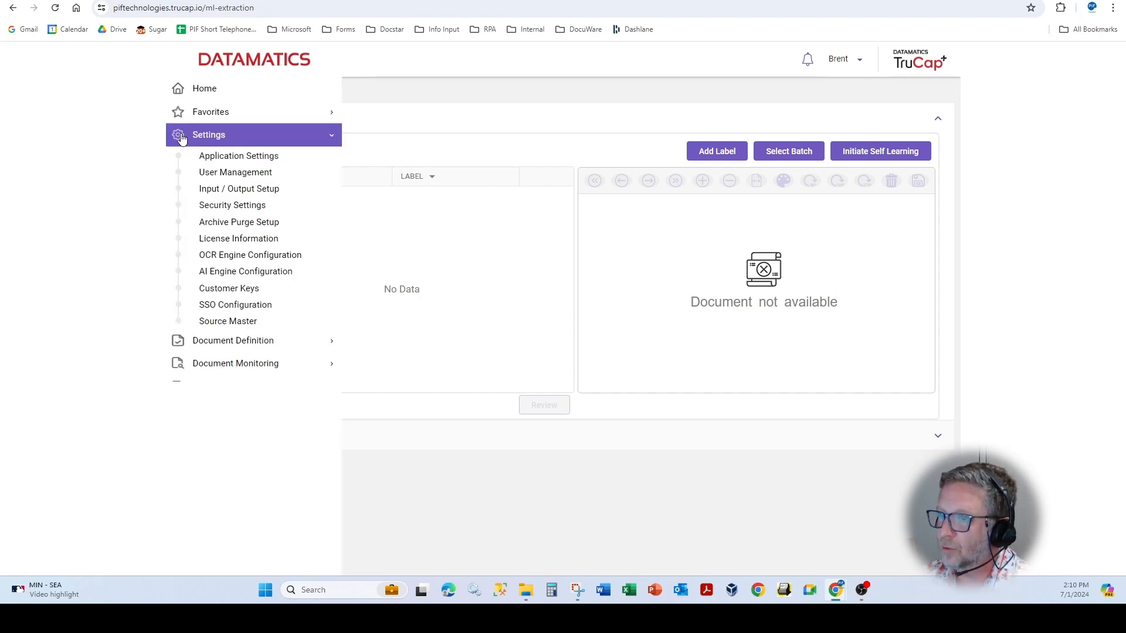
left_click(224, 190)
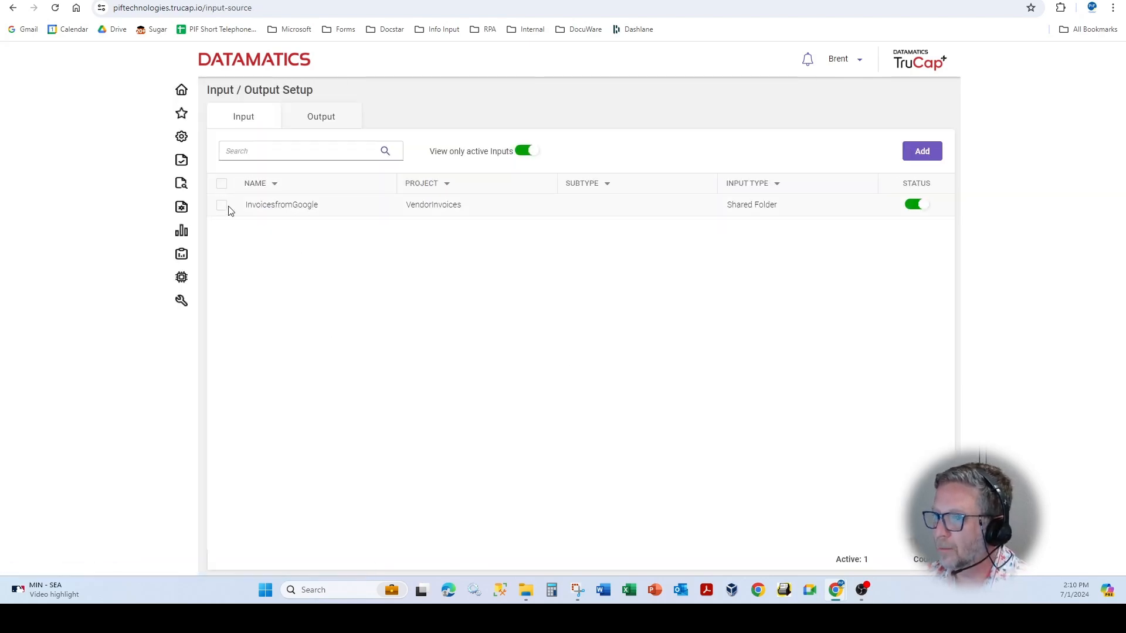
left_click(921, 151)
left_click(596, 255)
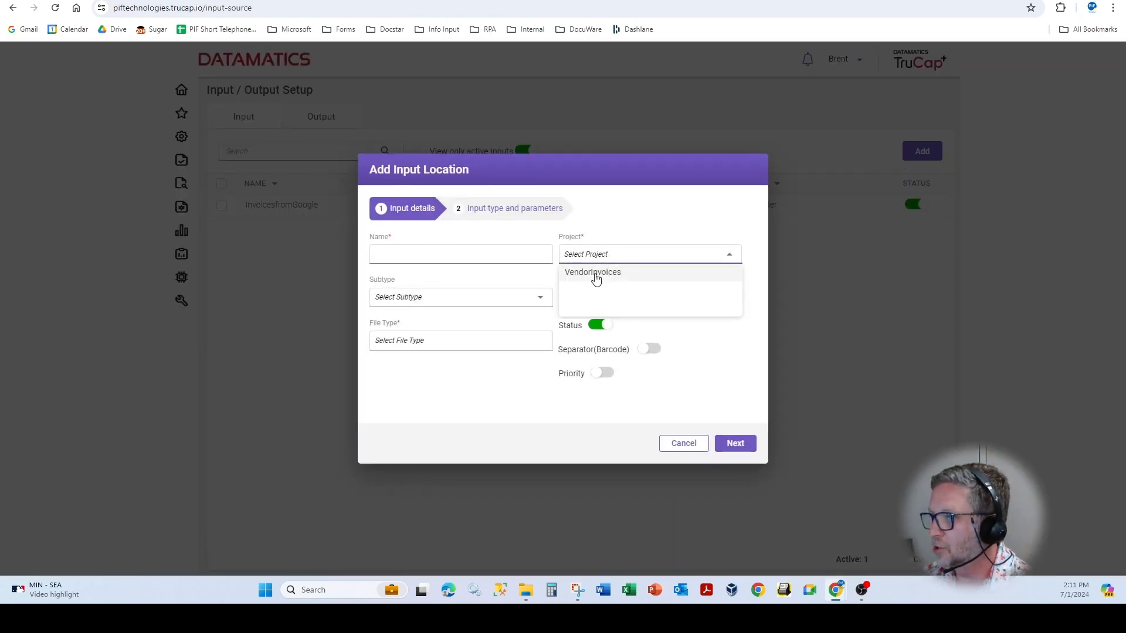
left_click(594, 273)
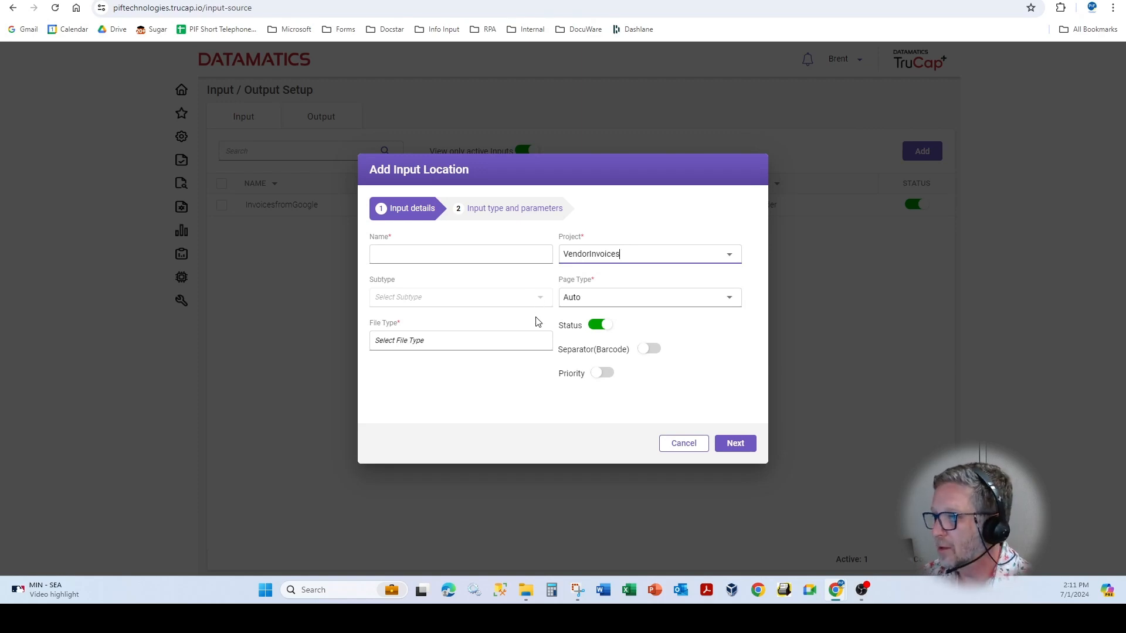
Select all file types, name the input location ghfhgf, and proceed to its input type and parameters.
left_click(512, 344)
left_click(410, 364)
left_click(667, 337)
left_click(731, 444)
left_click(499, 256)
type("gfdfgf")
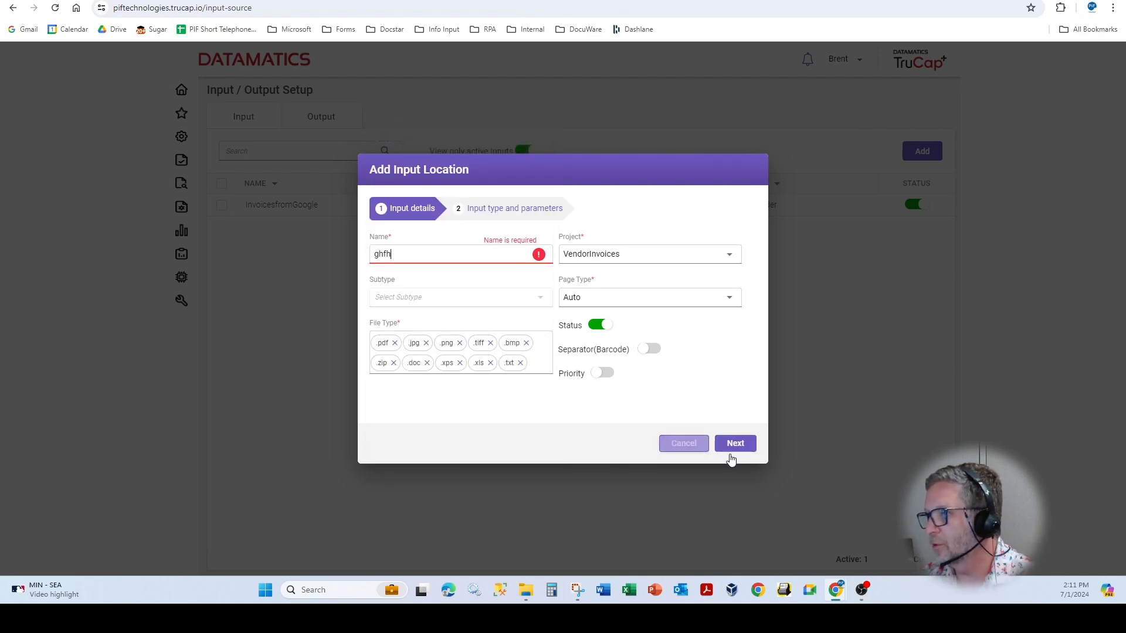
left_click(745, 444)
Set the input source type to Shared Folder and inspect the full source folder path.
left_click(477, 258)
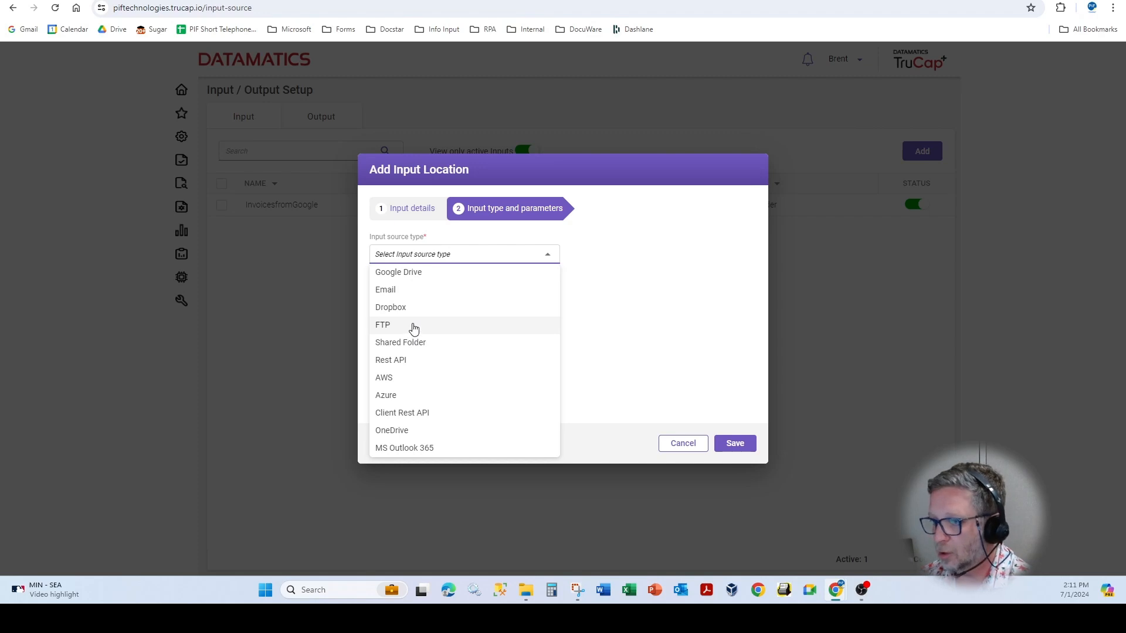
left_click(427, 343)
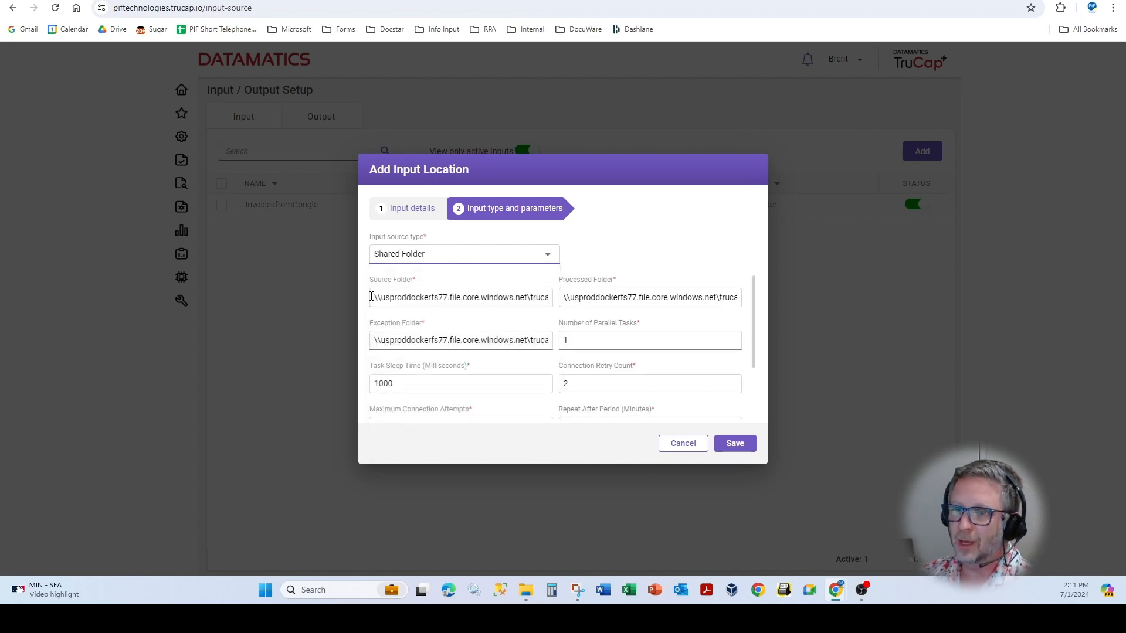
left_click(420, 297)
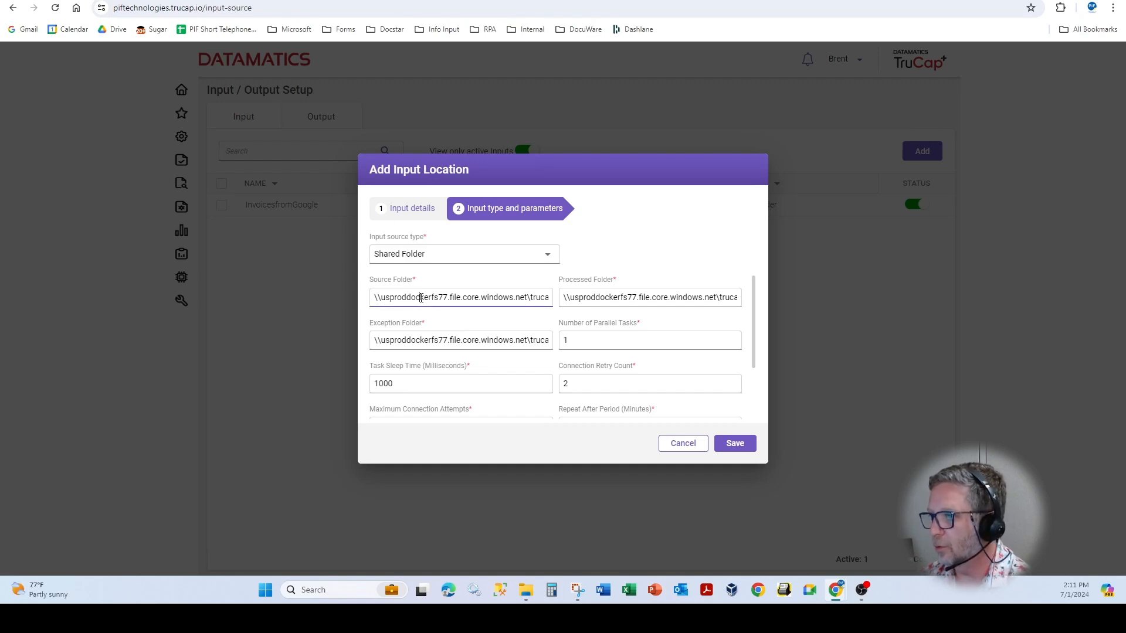
left_click_drag(499, 300, 569, 302)
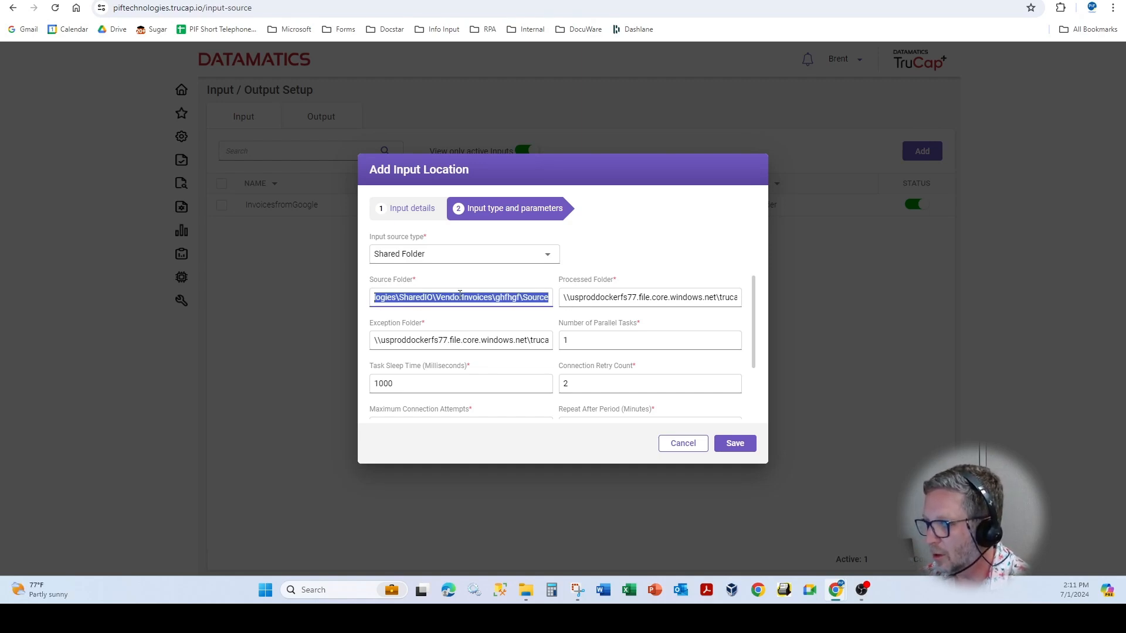
left_click(460, 296)
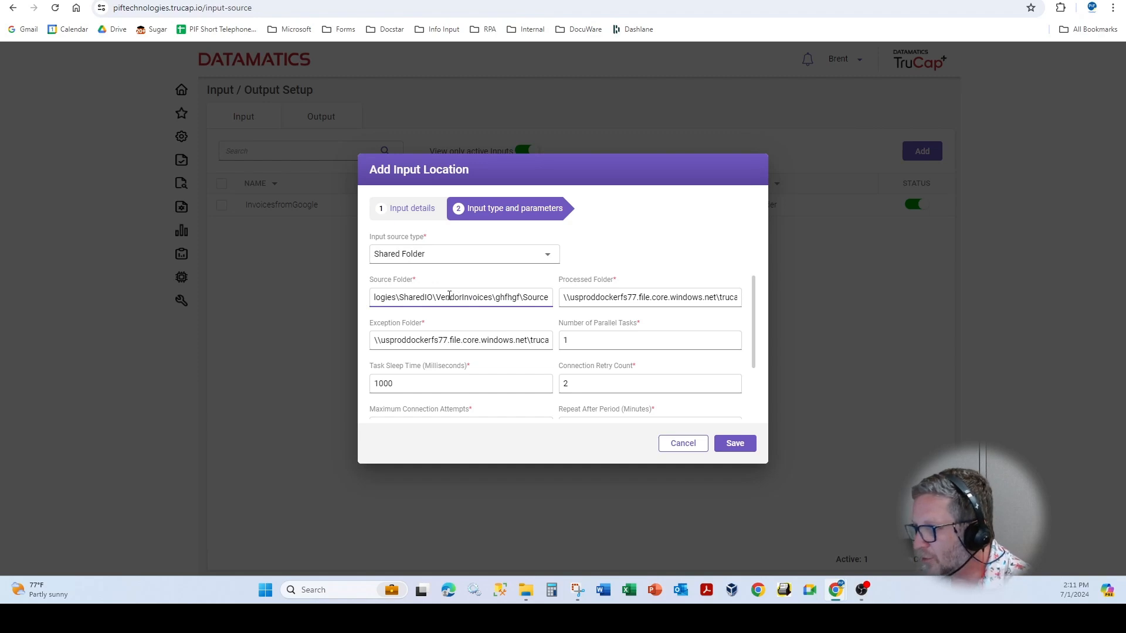
key("ctrl+a")
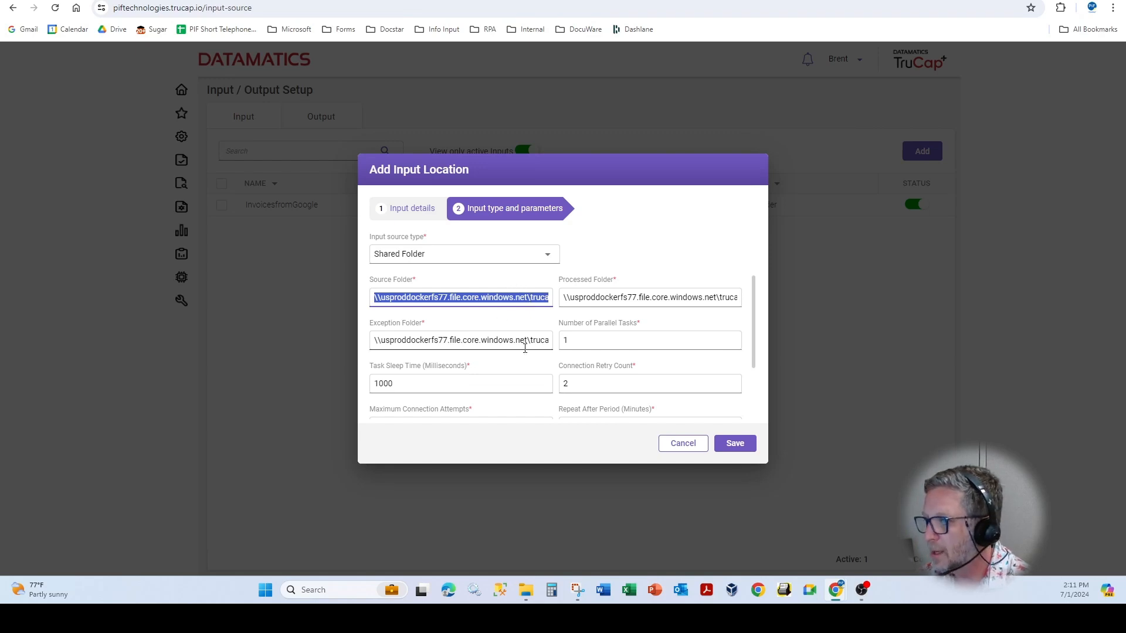
Test the shared folder connection and discard the new input location.
scroll(523, 346, "down", 2)
left_click(423, 386)
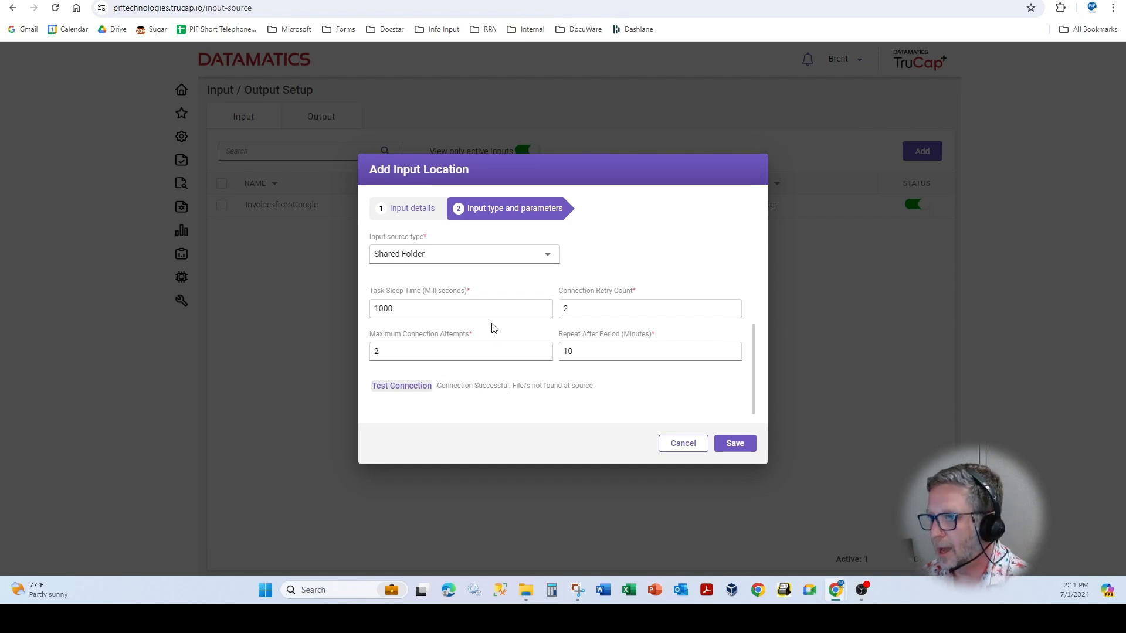
scroll(503, 288, "up", 2)
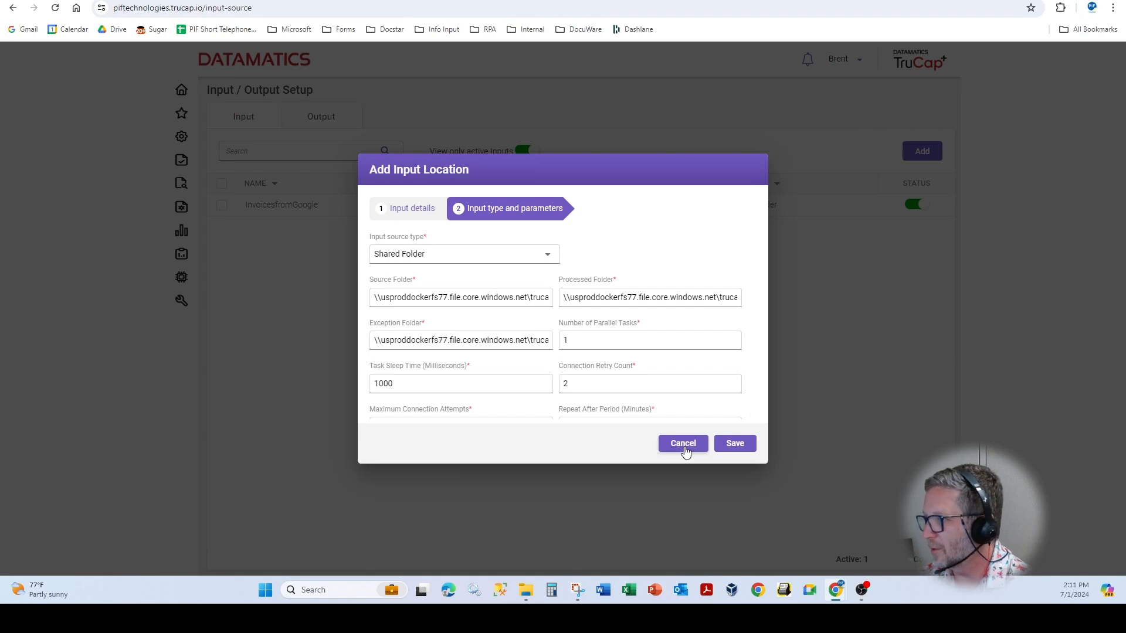
left_click(684, 443)
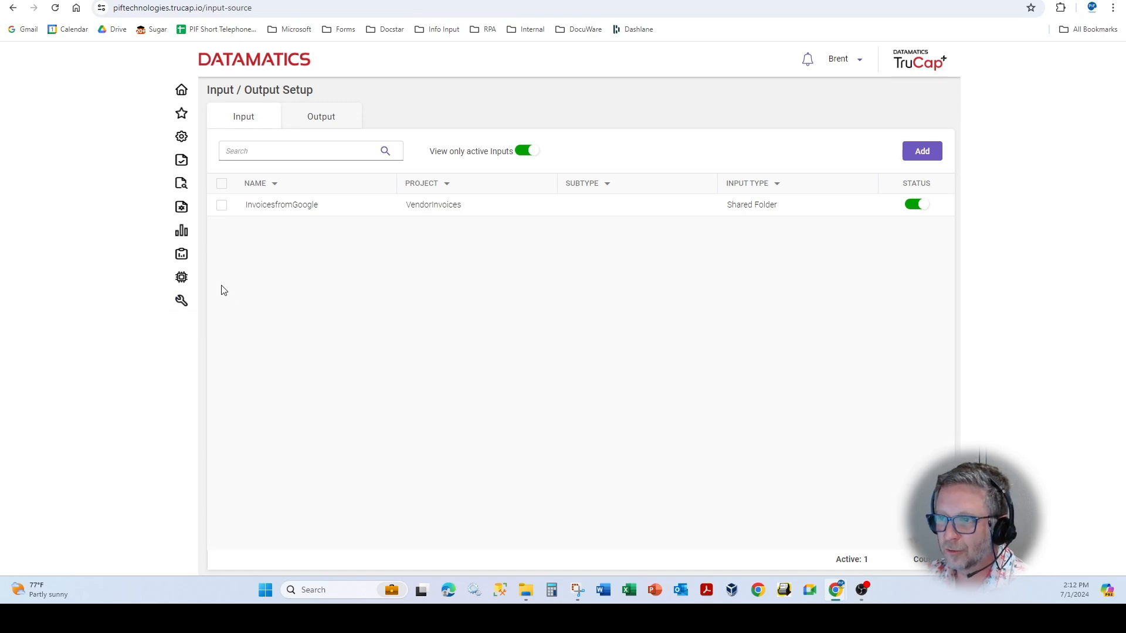
Open the Document Monitor and list today's documents for all projects.
left_click(177, 208)
left_click(203, 185)
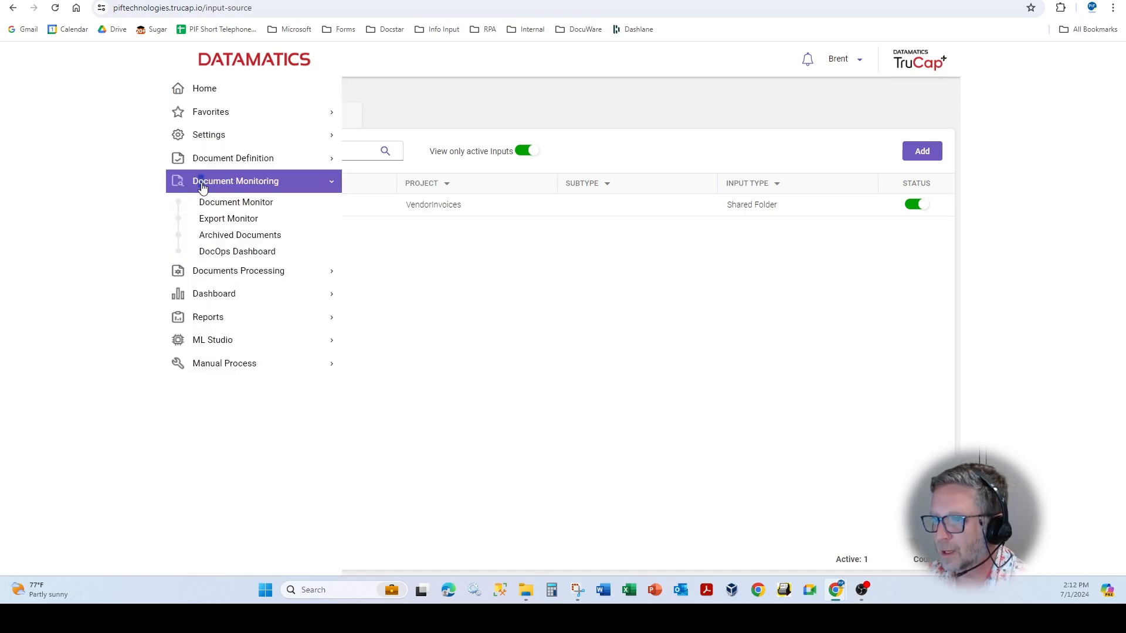
left_click(214, 204)
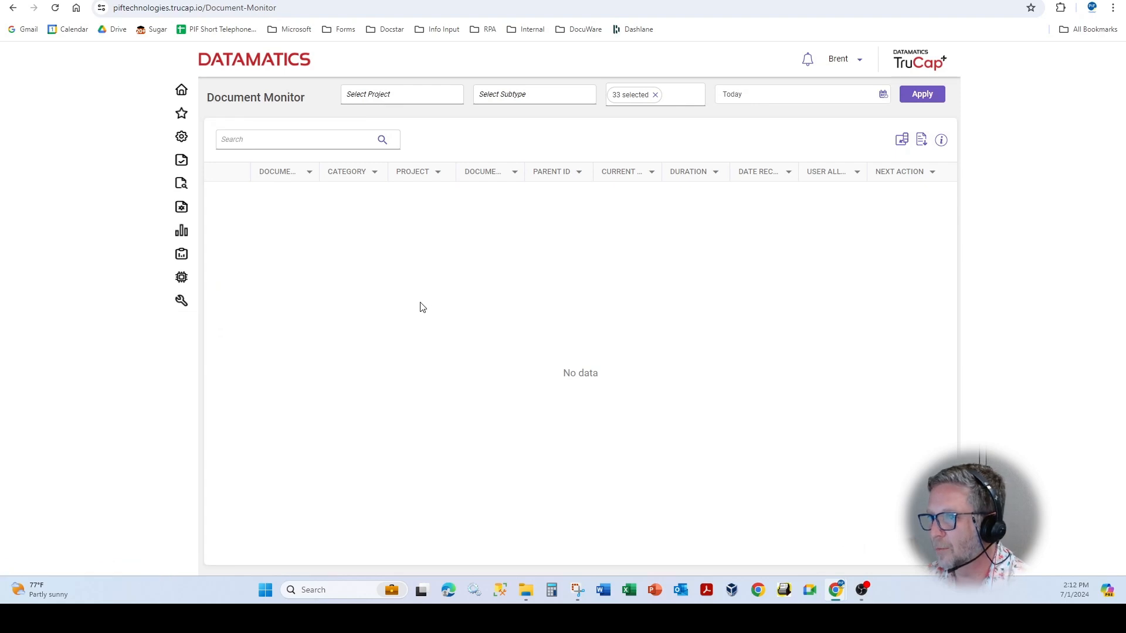
left_click(376, 100)
left_click(355, 119)
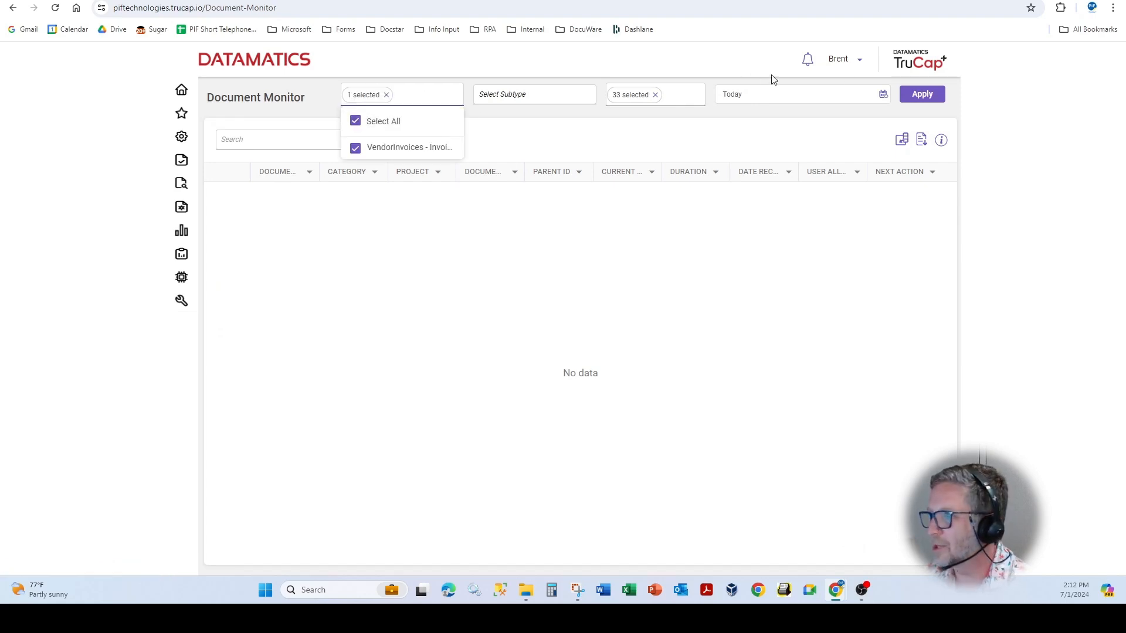
left_click(920, 94)
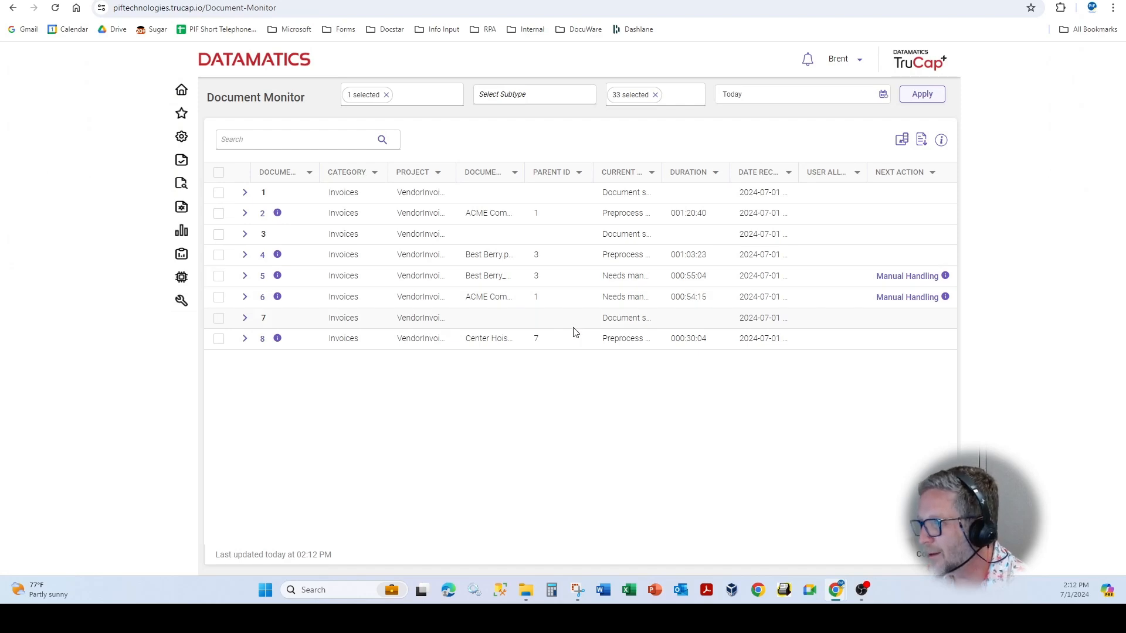
Inspect the processing stages of document 8, view its invoice image, and close the image.
left_click(245, 339)
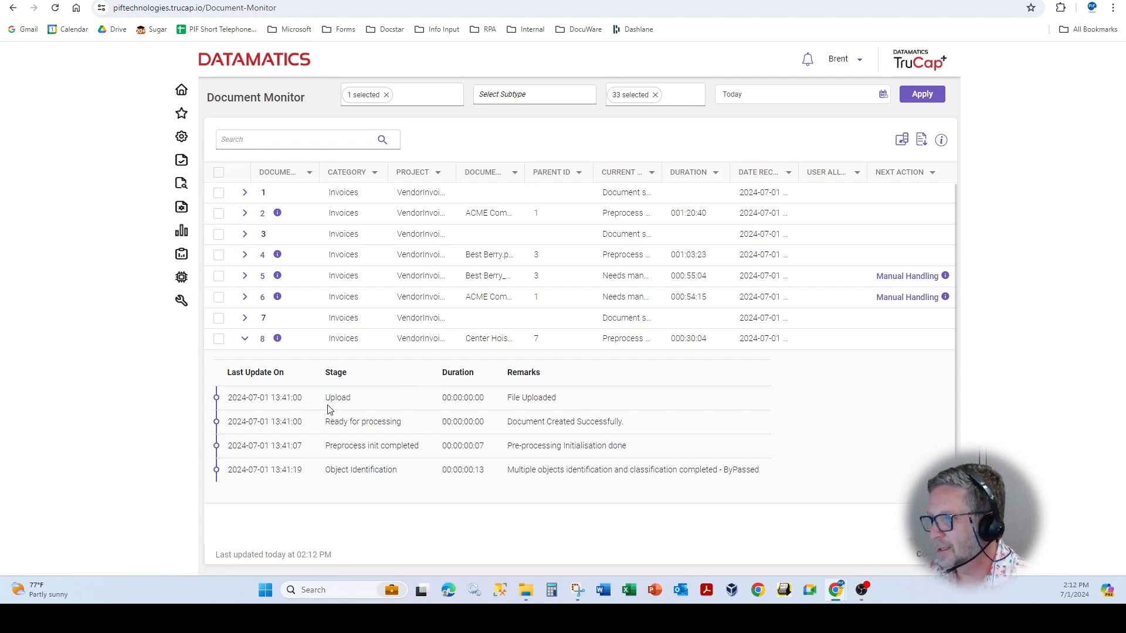
left_click(261, 340)
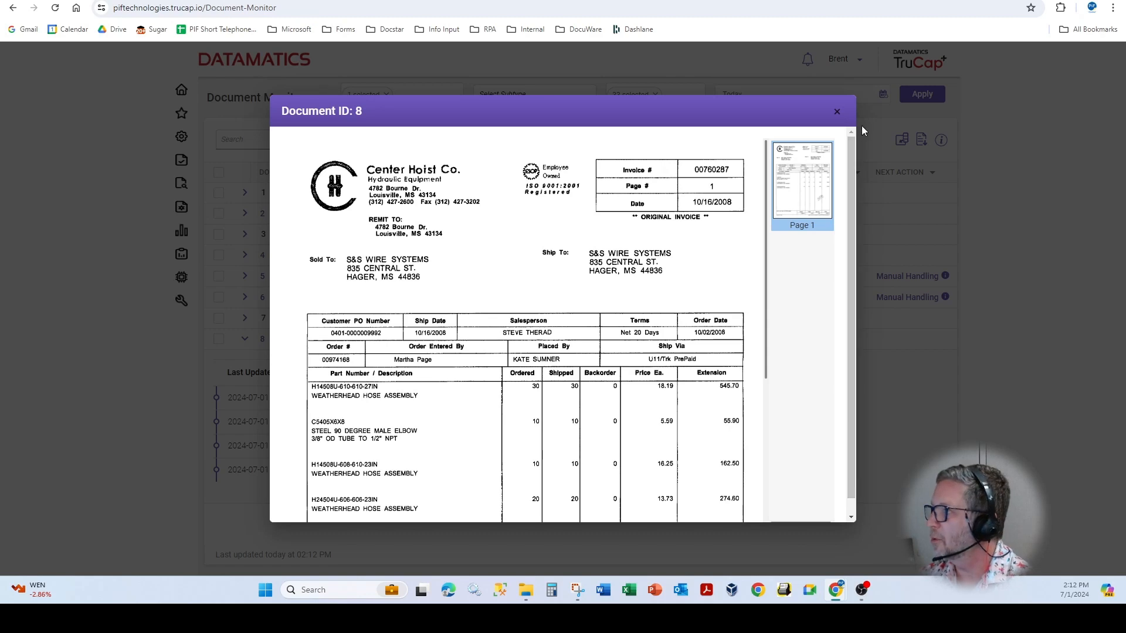
left_click(837, 112)
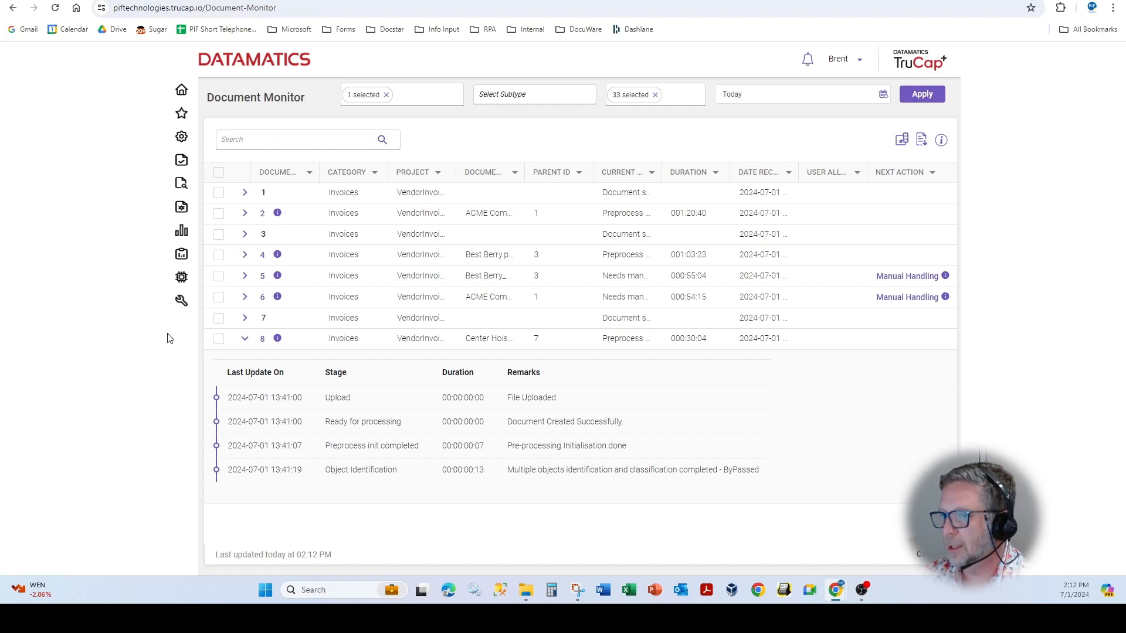
Open the manual Upload Documents page and choose InvoicesfromGoogle as the input source.
mouse_move(181, 310)
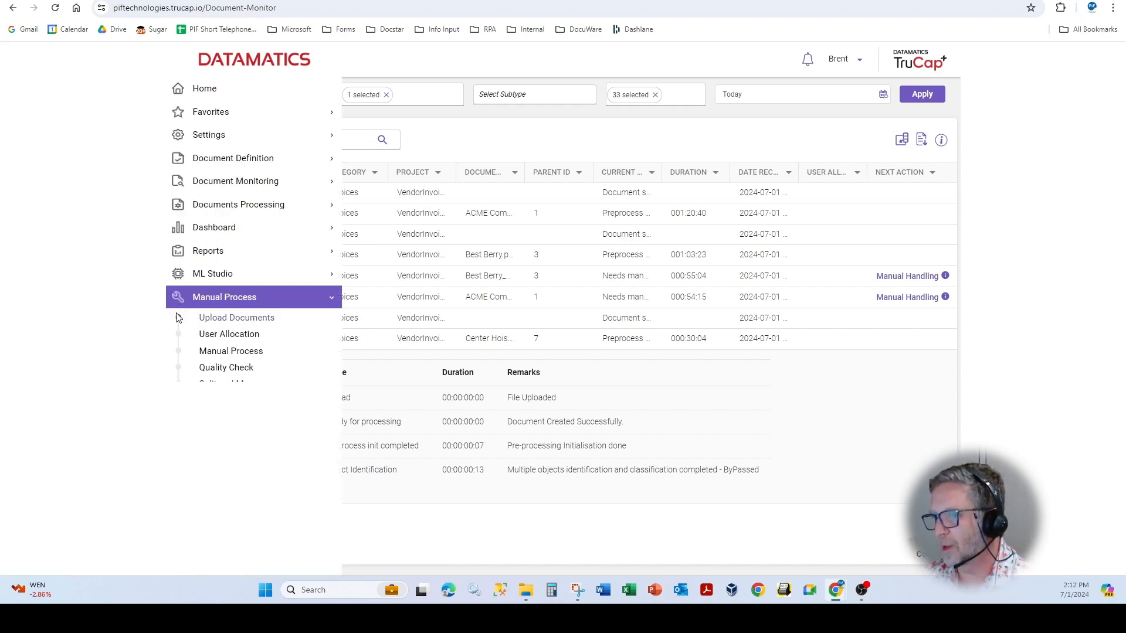
left_click(223, 320)
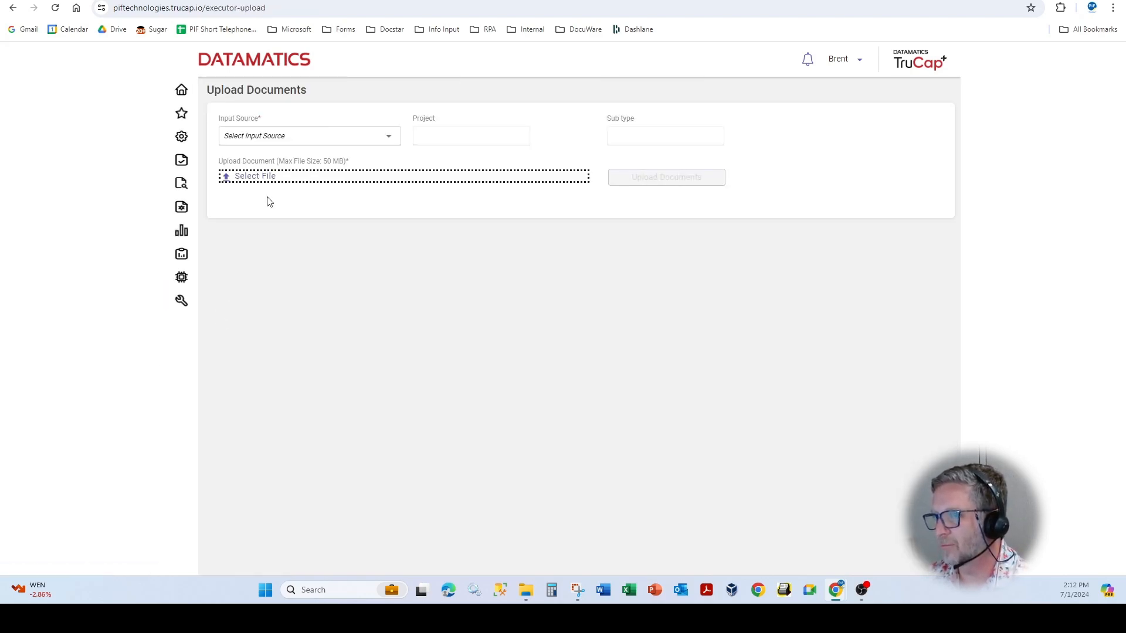
left_click(289, 137)
left_click(283, 153)
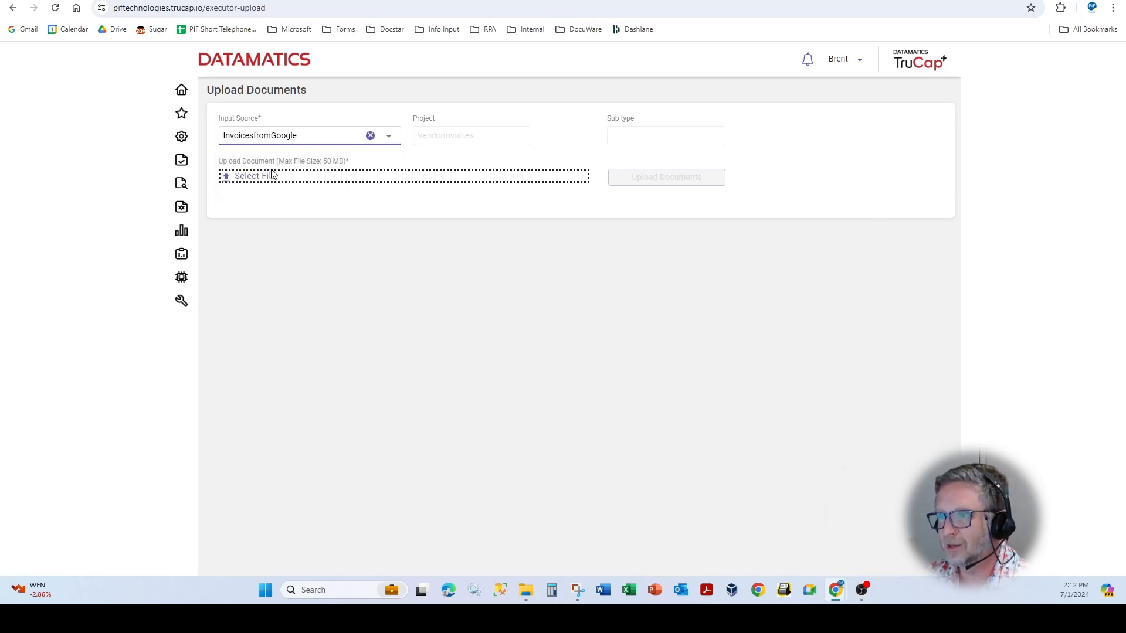
Open the POInvoices subtype definition and run an extraction preview of its sample invoice, accepting the license page use.
left_click(178, 163)
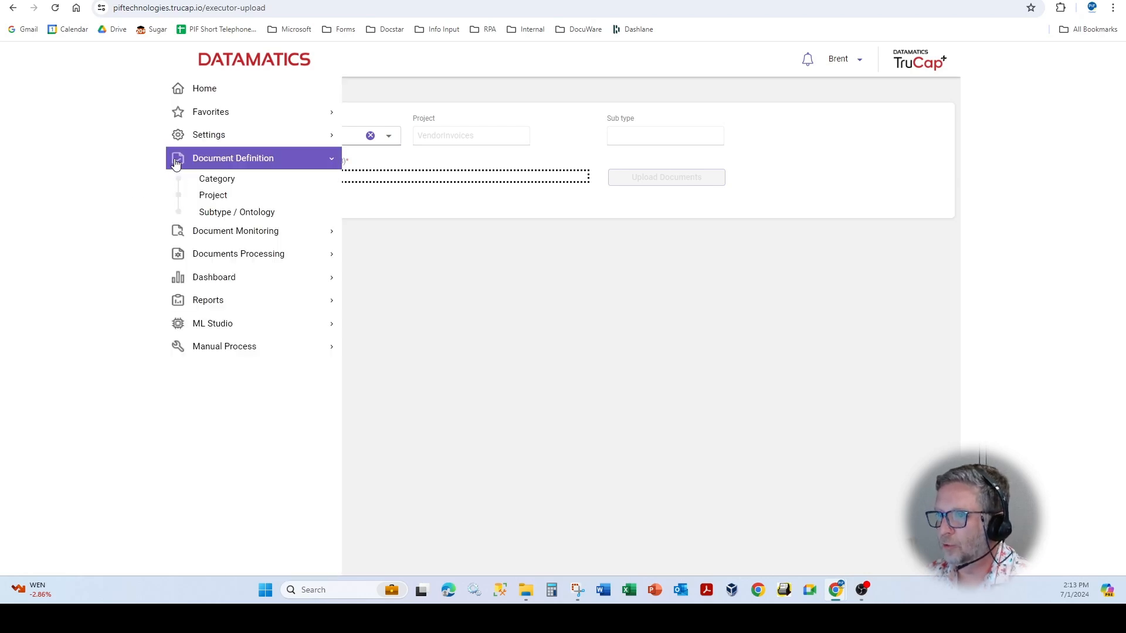
left_click(233, 215)
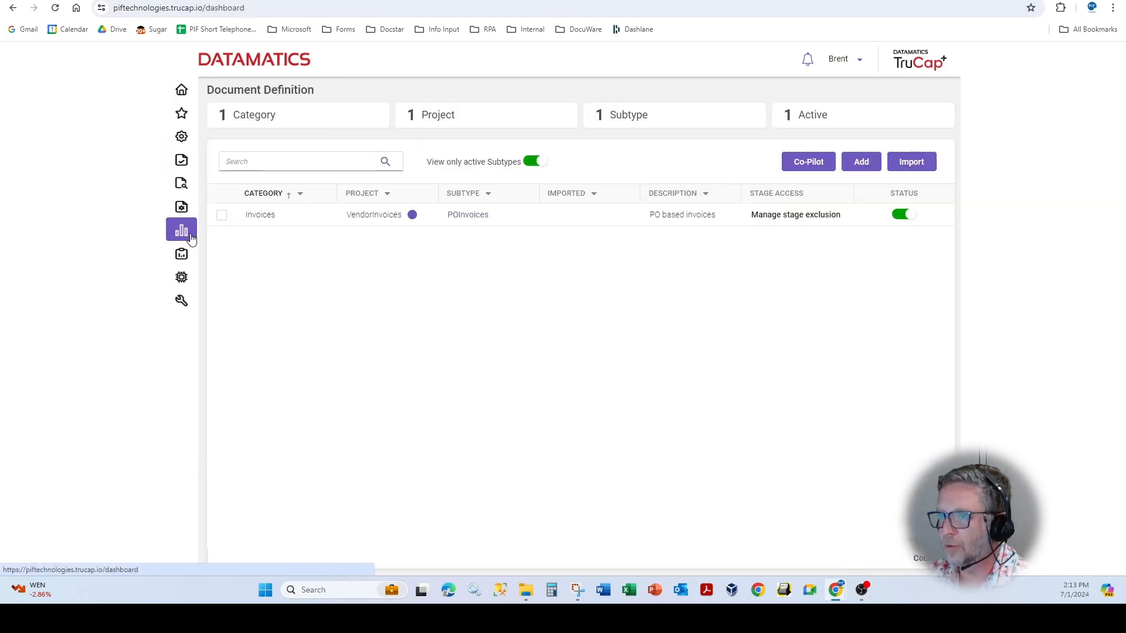
left_click(467, 216)
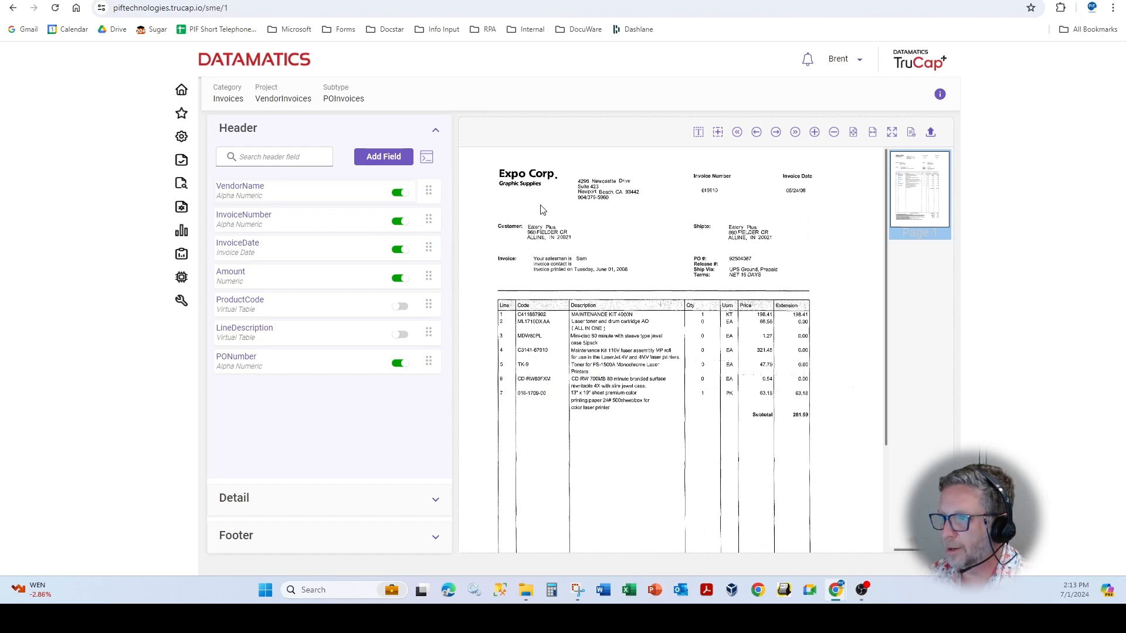
left_click(910, 133)
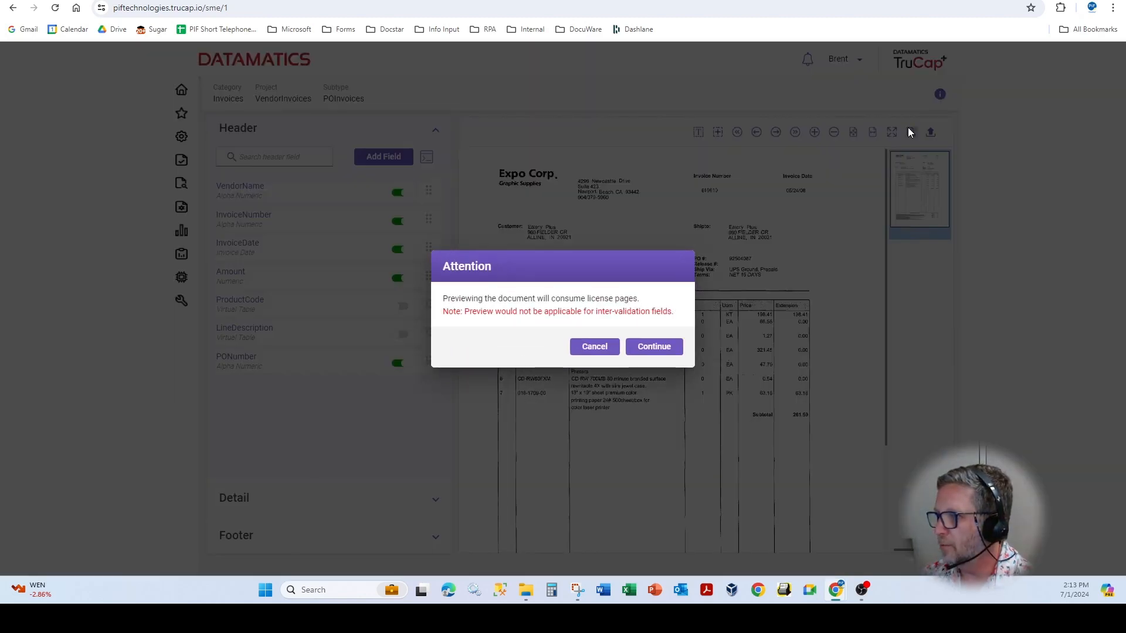
left_click(648, 352)
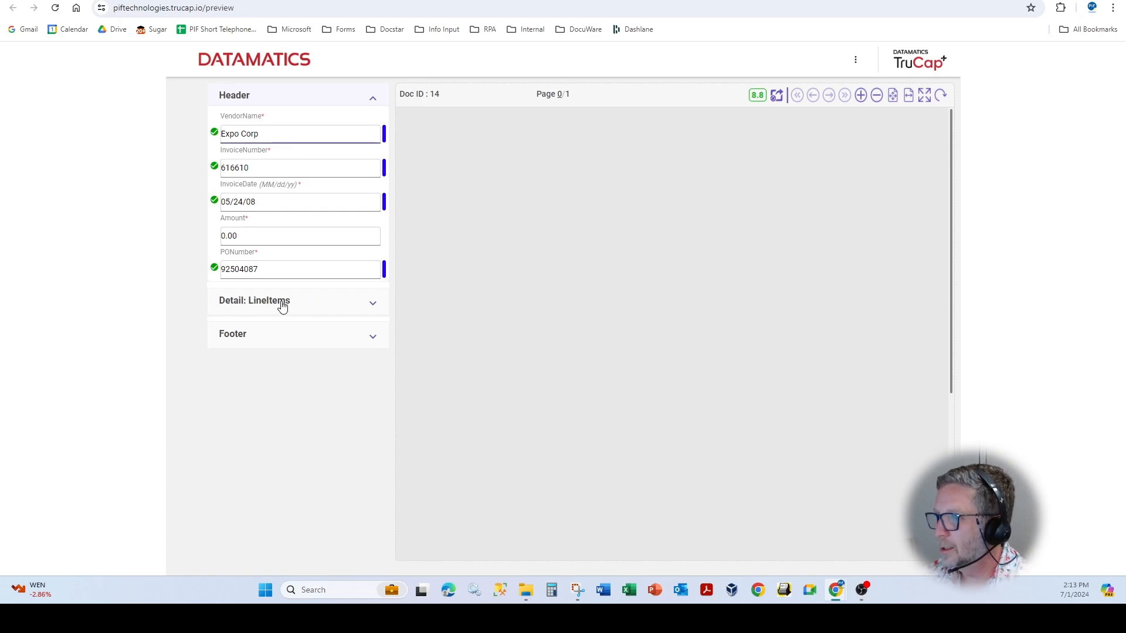
Check the extracted InvoiceDate, InvoiceNumber and Amount header fields against the invoice image, including its totals area.
left_click(258, 207)
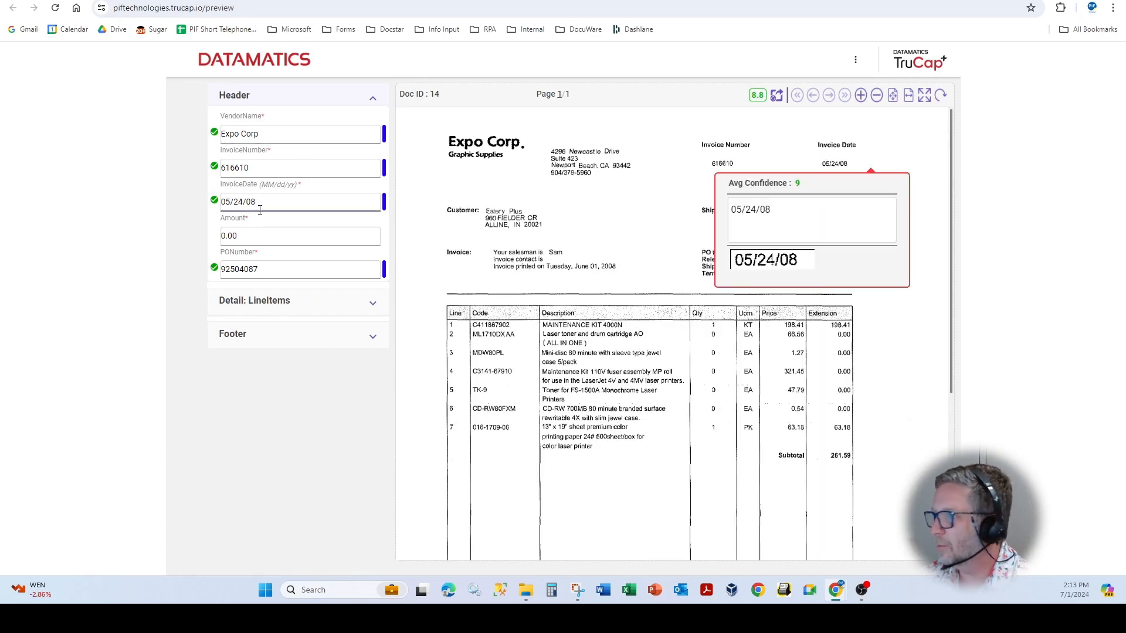
left_click(262, 166)
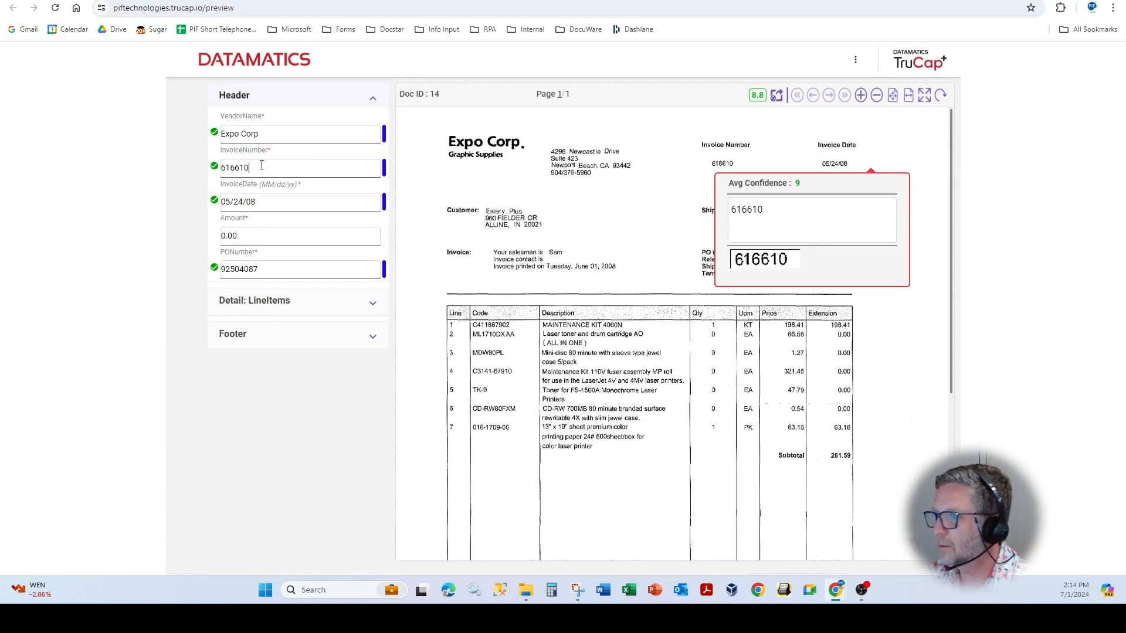
left_click(261, 237)
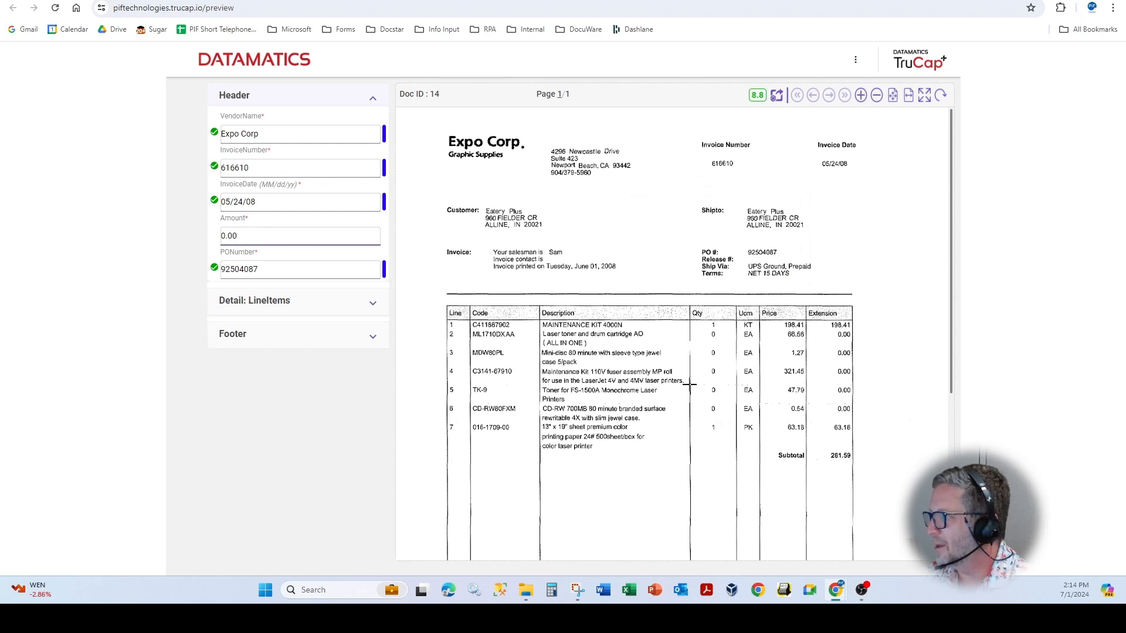
scroll(674, 380, "down", 4)
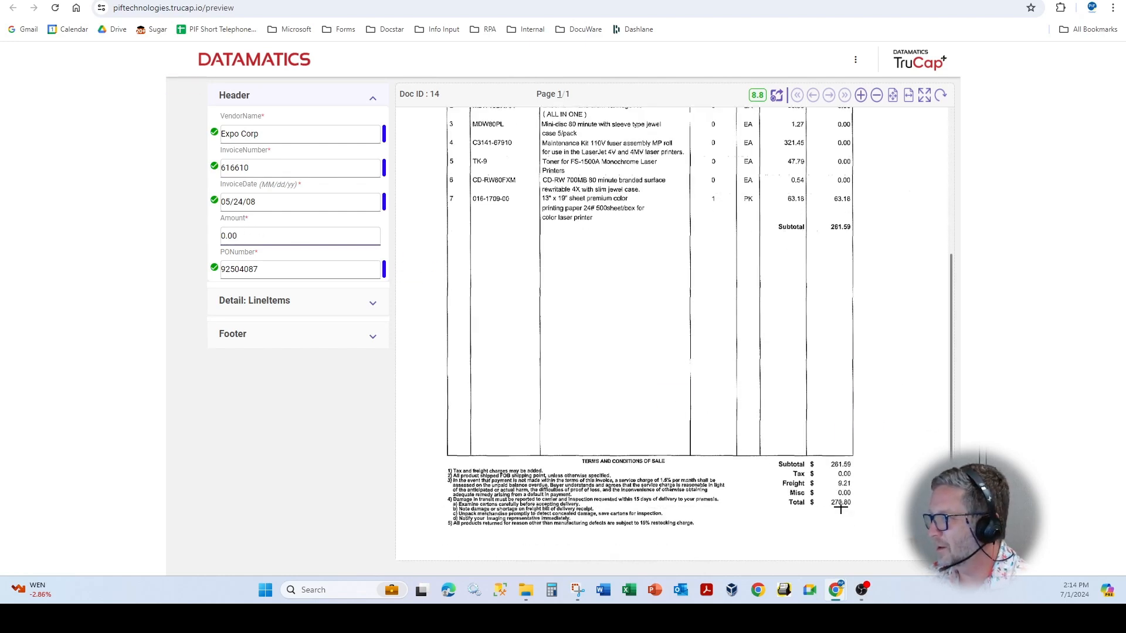
Open the LineItems detail section and compare the extracted rows with the line table on the invoice image.
left_click(292, 303)
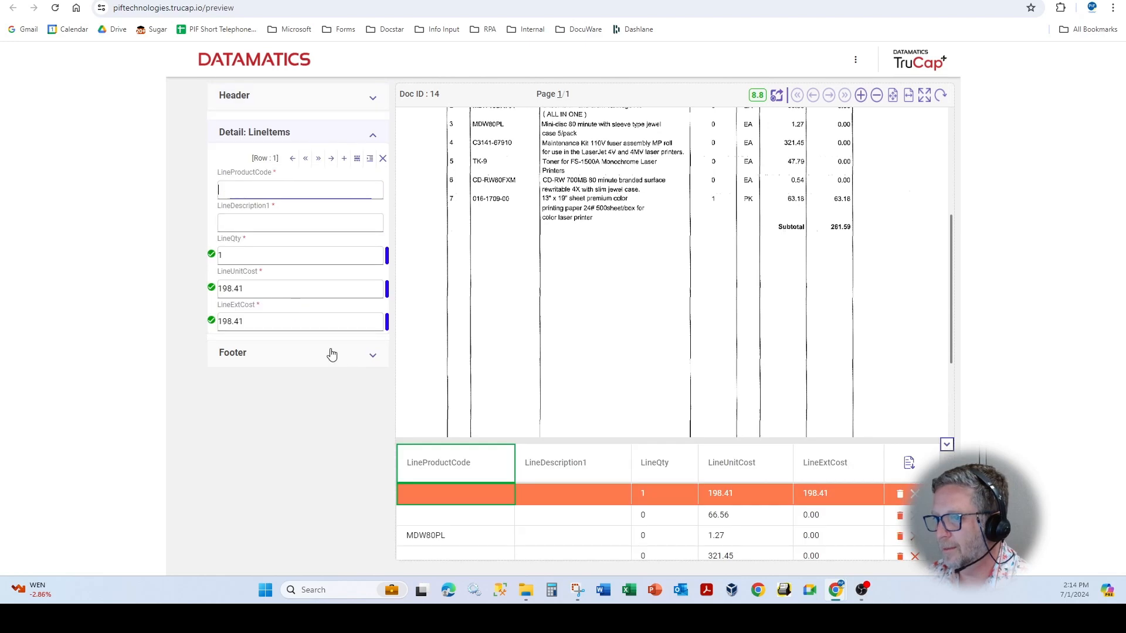
scroll(667, 536, "down", 1)
scroll(667, 537, "up", 1)
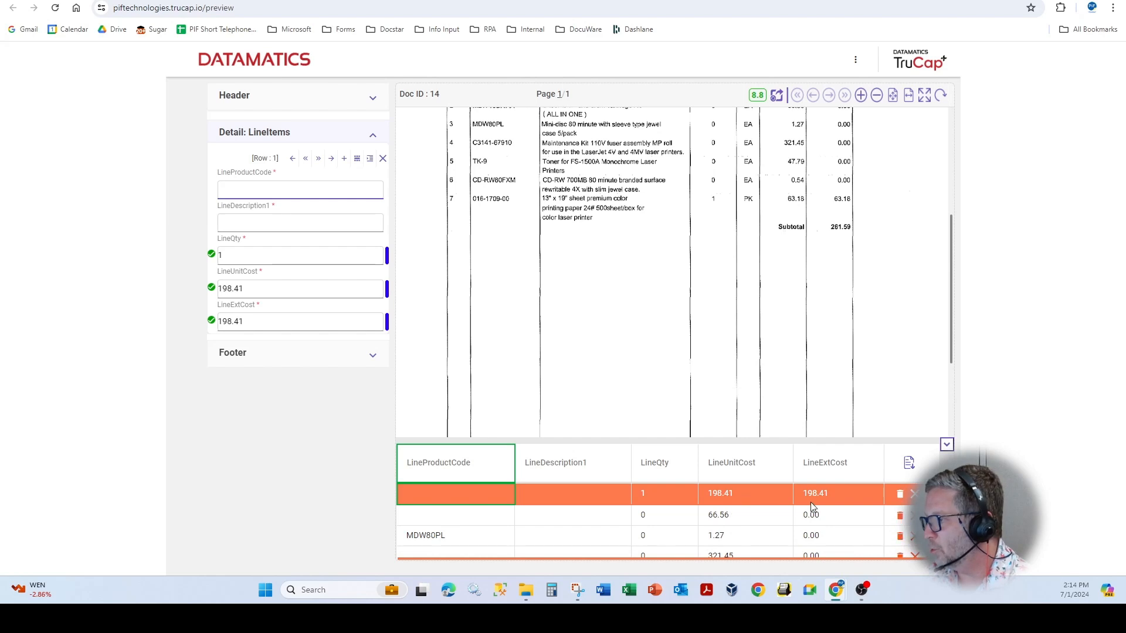
scroll(529, 329, "up", 1)
scroll(529, 328, "up", 3)
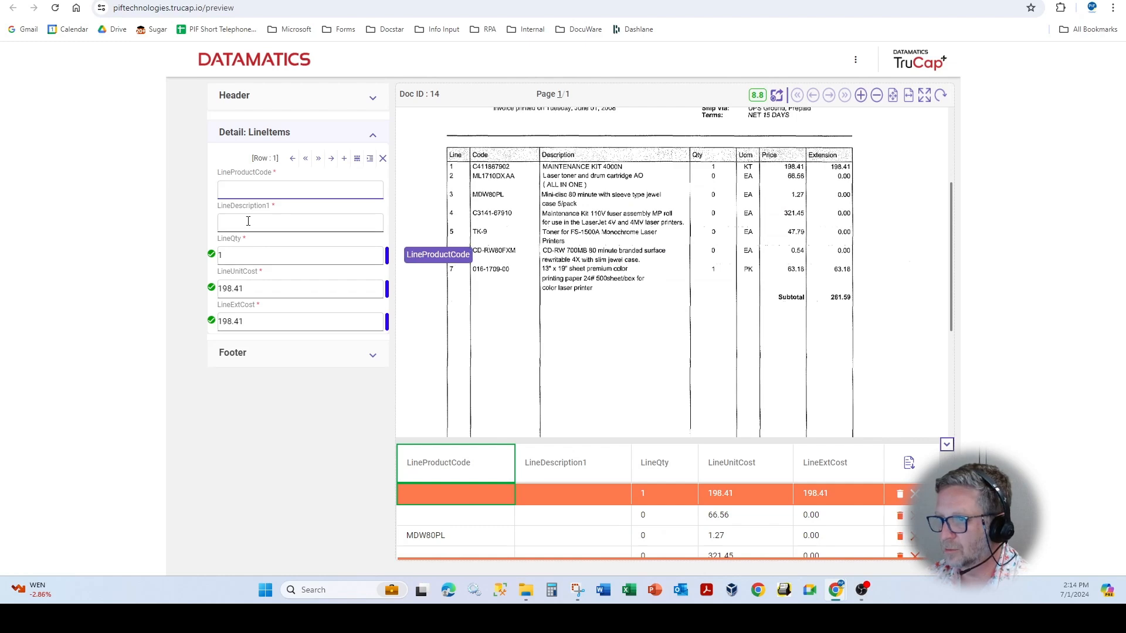
Review the footer's Tax and Subtotal values and fill the empty Freight field with 9.21 captured from the invoice image.
left_click(259, 357)
left_click(260, 205)
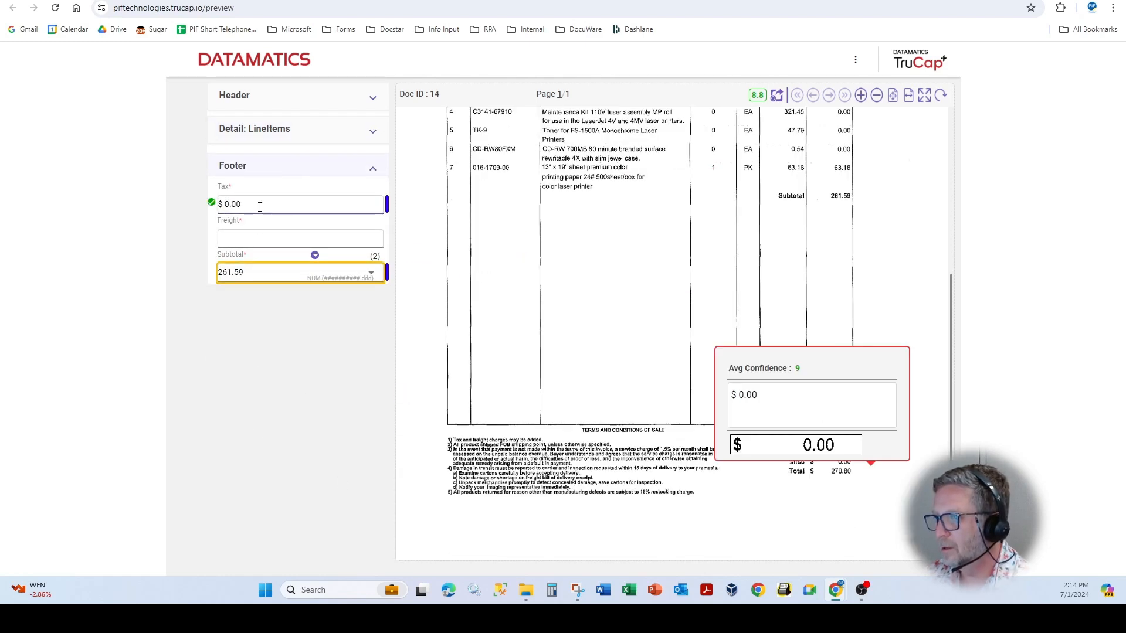
left_click(258, 275)
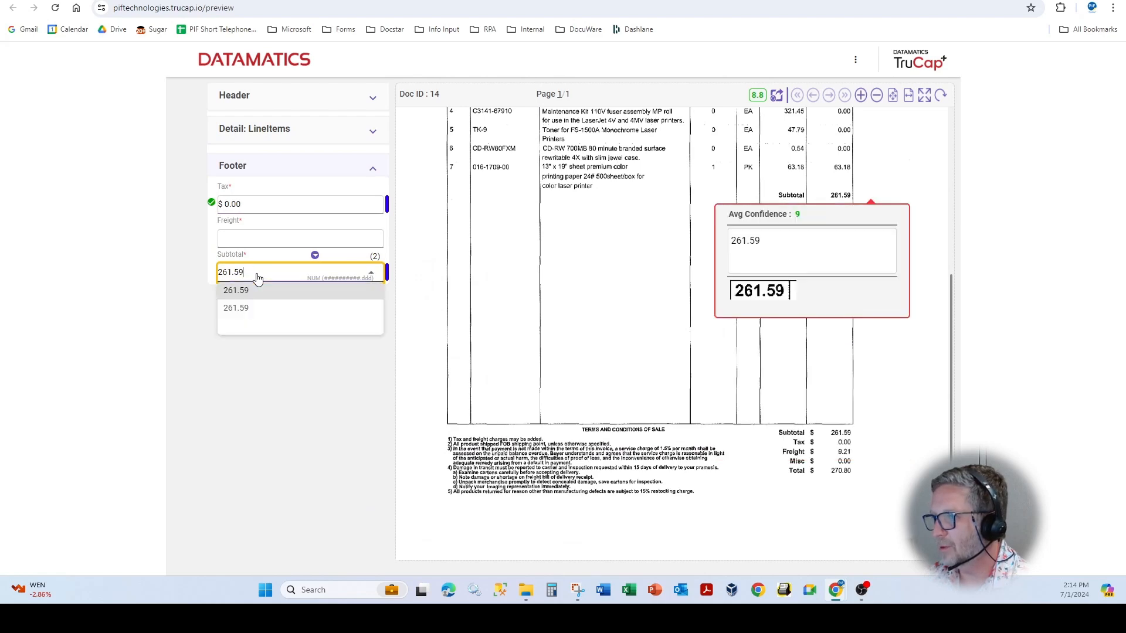
left_click(256, 239)
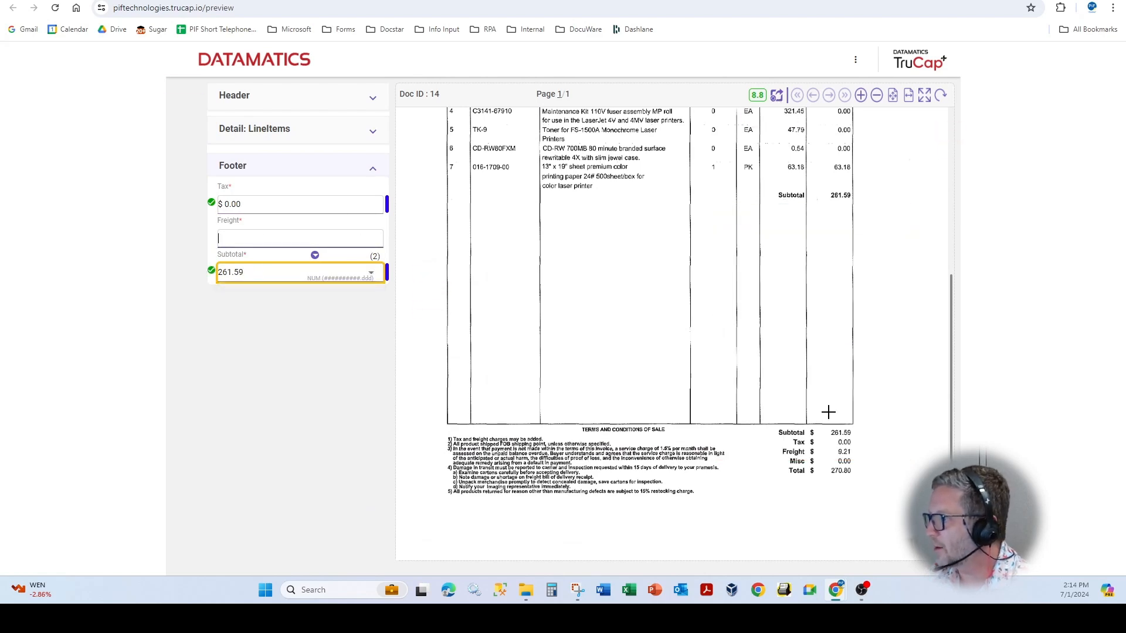
left_click_drag(832, 447, 856, 458)
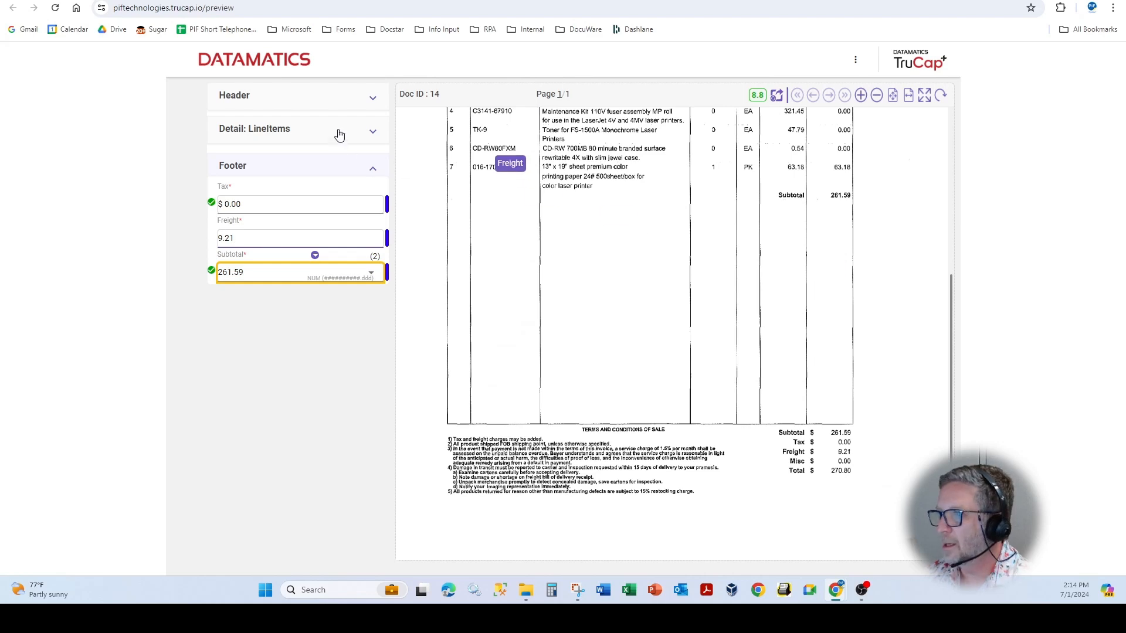
Reopen the LineItems section, then view the same invoice's extracted Items table in Azure Document Intelligence Studio for comparison and close it.
left_click(307, 132)
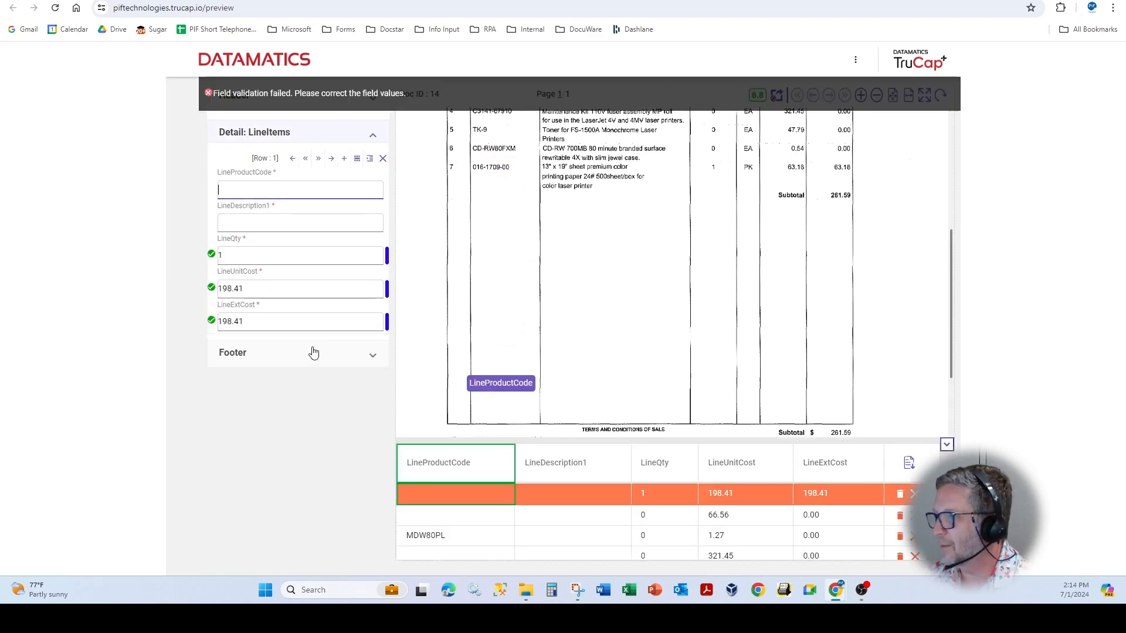
left_click(759, 0)
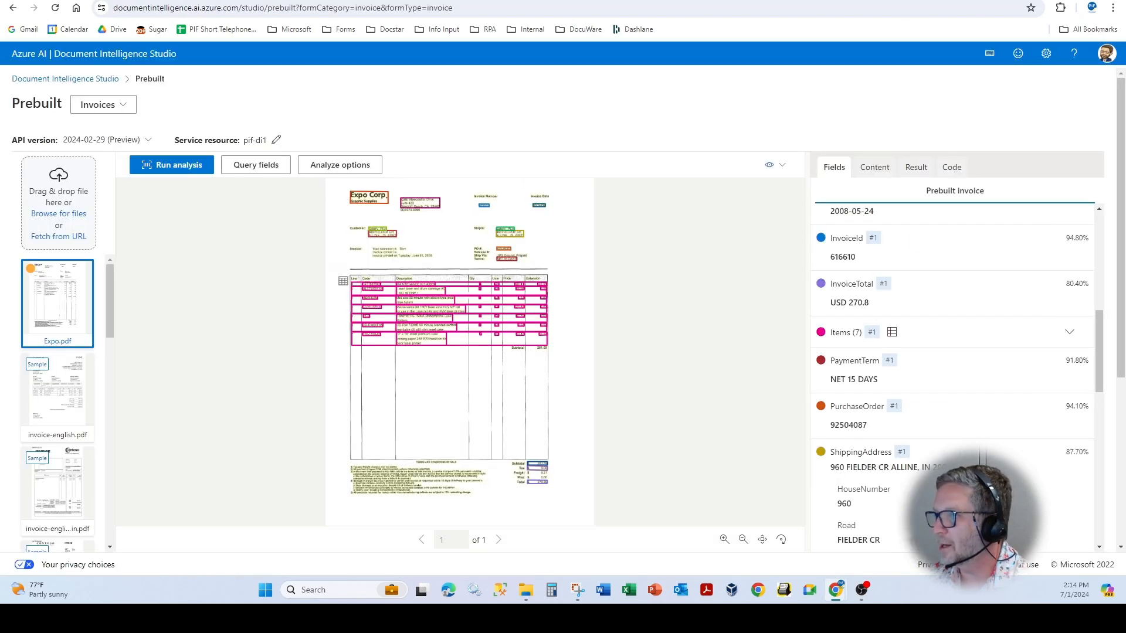
left_click(892, 332)
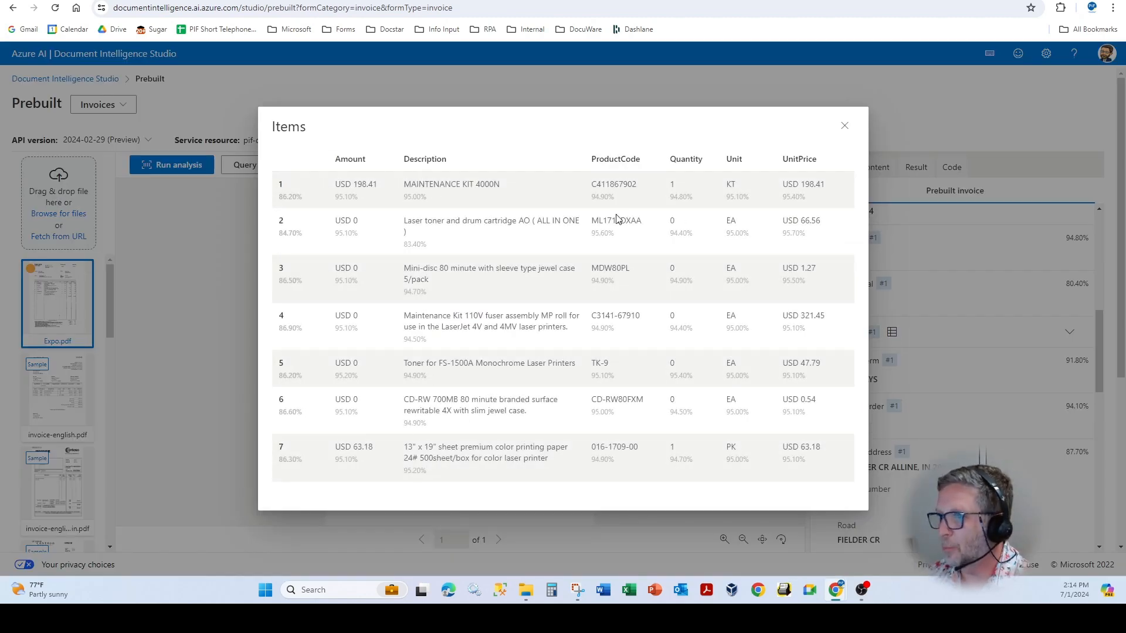
left_click(844, 126)
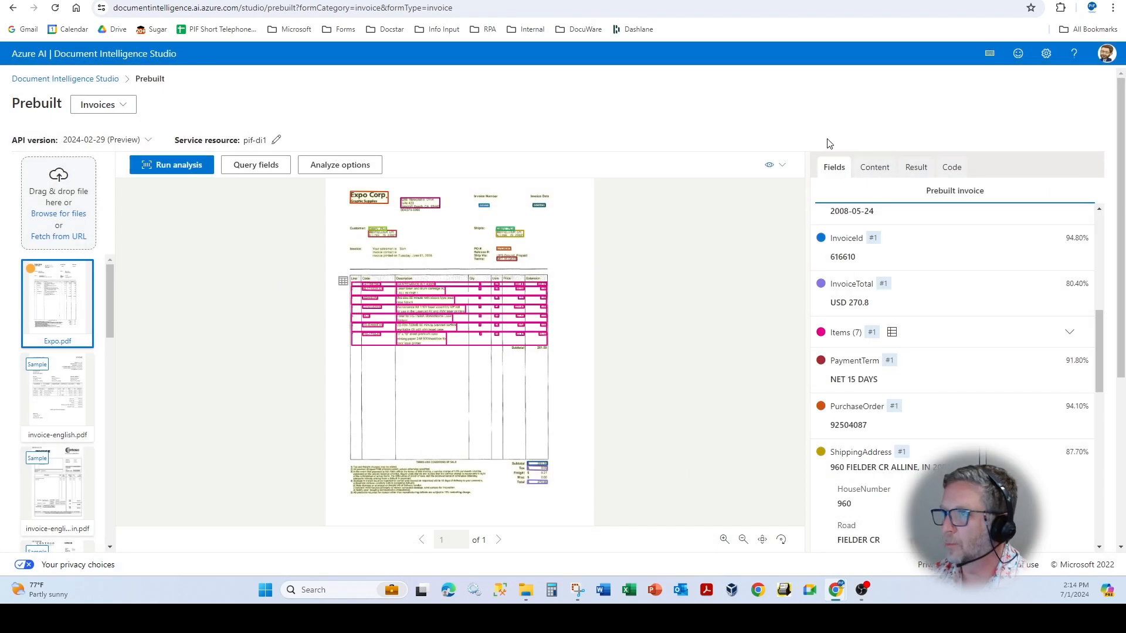
Switch back to TruCap+, go to Image Profiling Setup and open the Default image profile for editing.
key("ctrl+Tab")
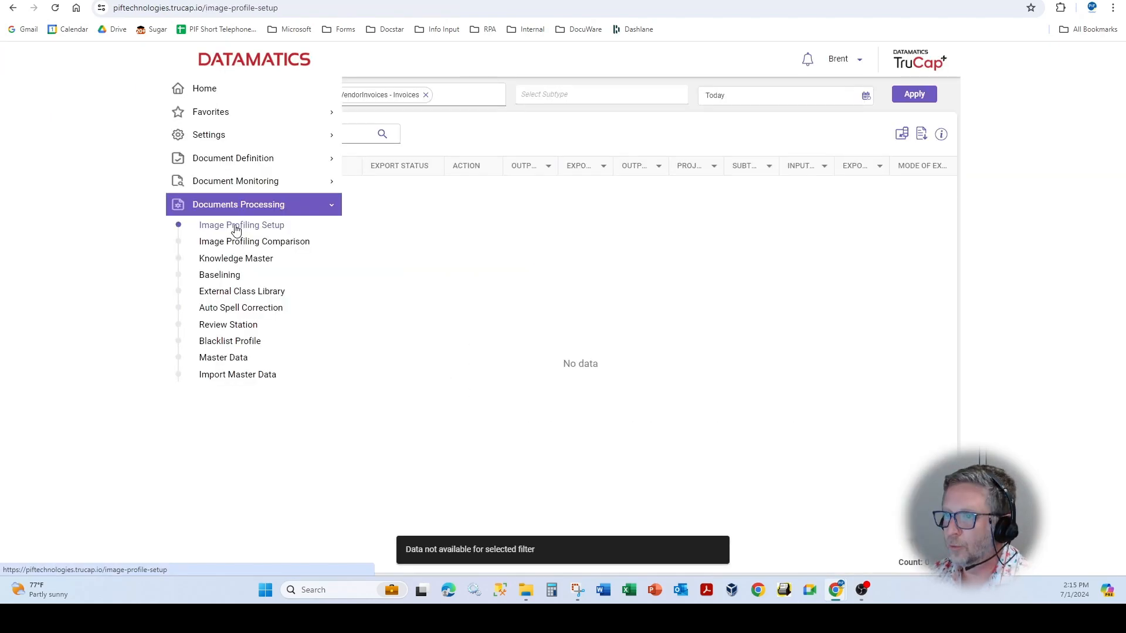
left_click(236, 224)
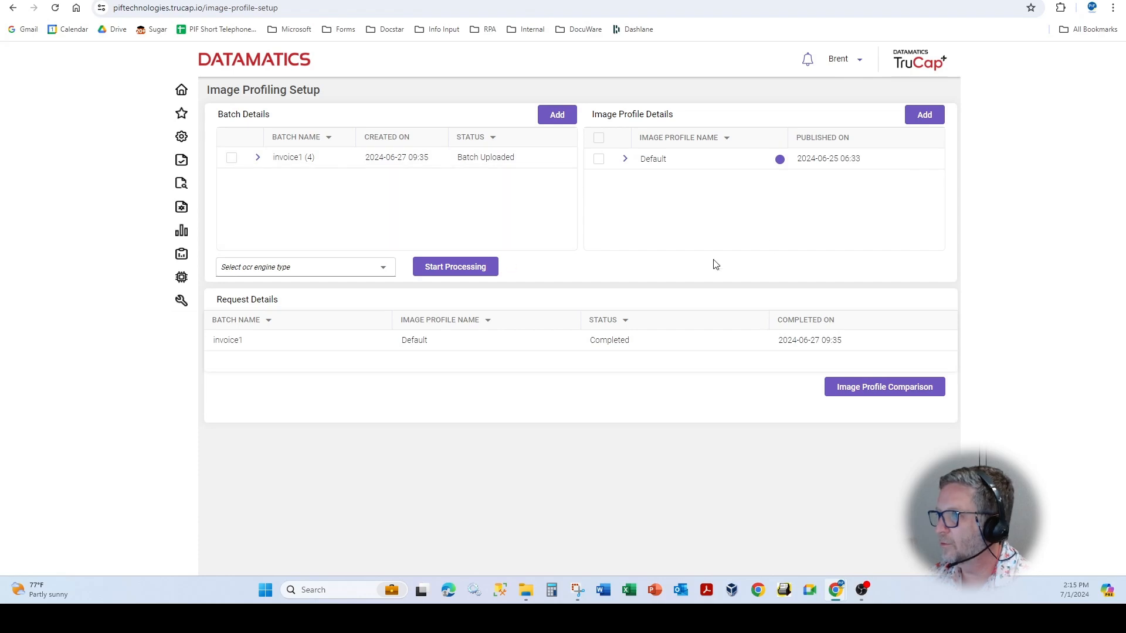
left_click(598, 159)
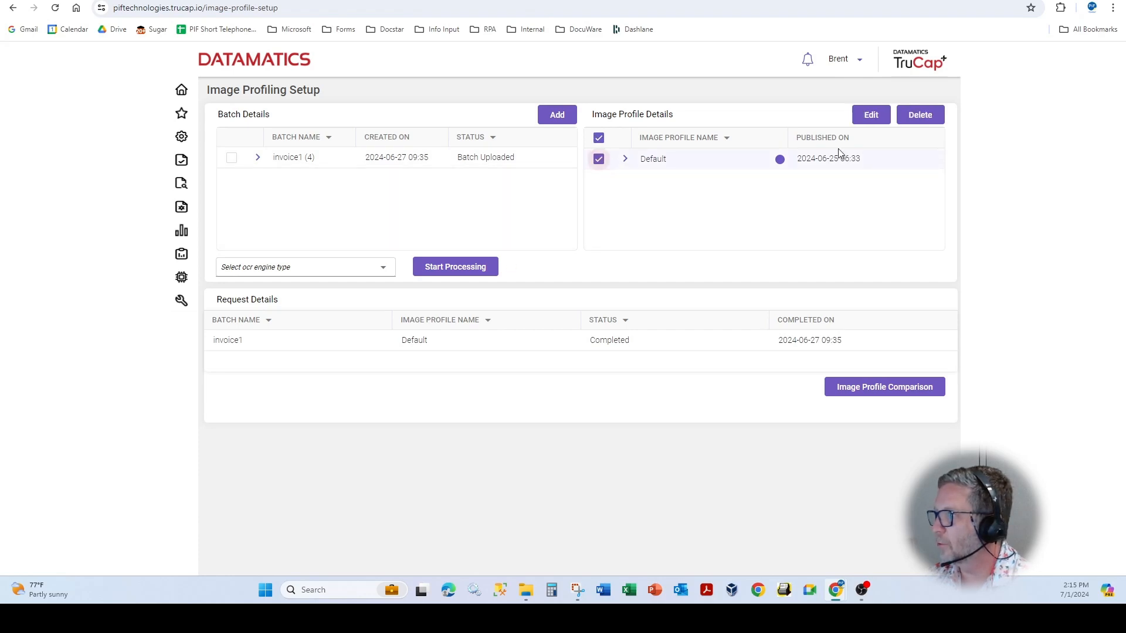
left_click(871, 115)
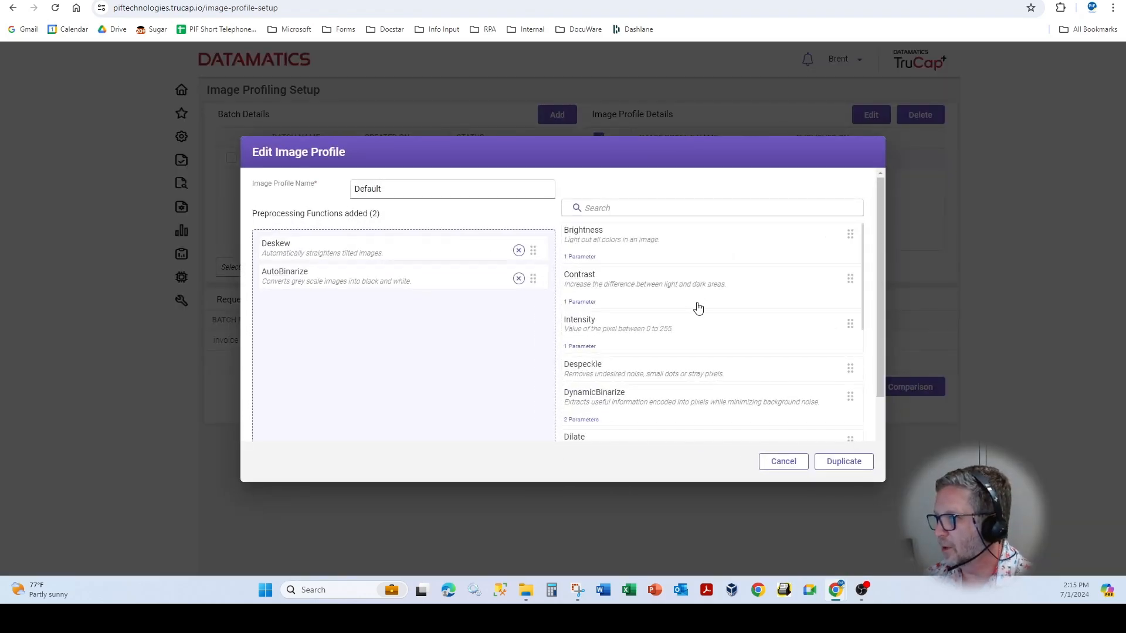
Browse the available preprocessing functions, try adding ColourDrop to the Default image profile, and cancel the edit.
scroll(698, 308, "down", 6)
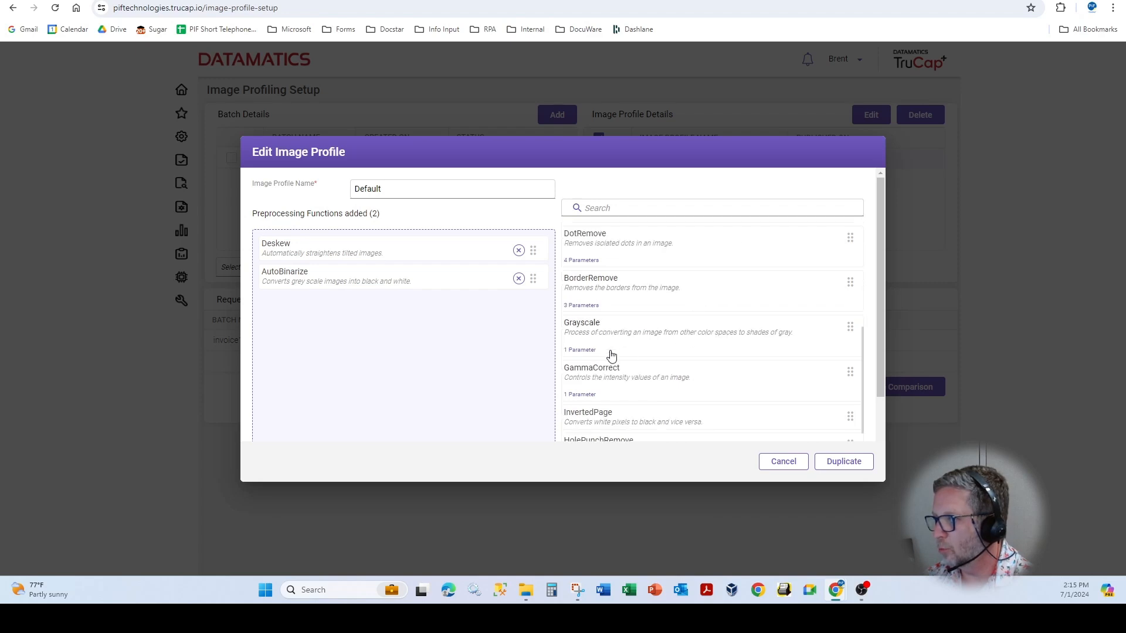
scroll(645, 407, "down", 3)
scroll(674, 393, "down", 2)
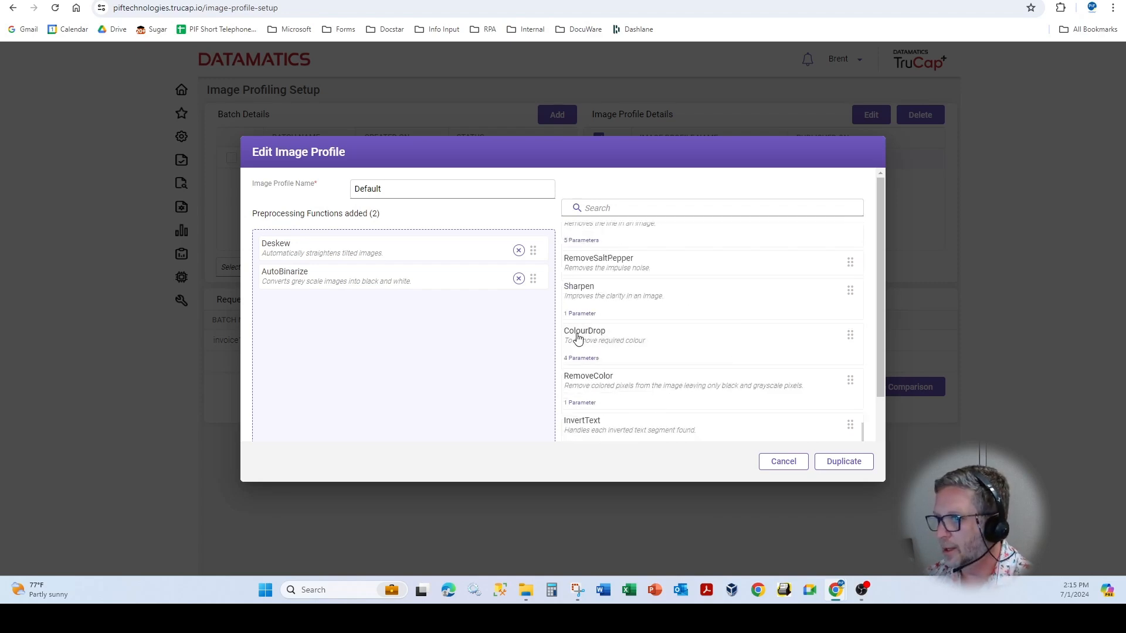
left_click_drag(853, 338, 536, 361)
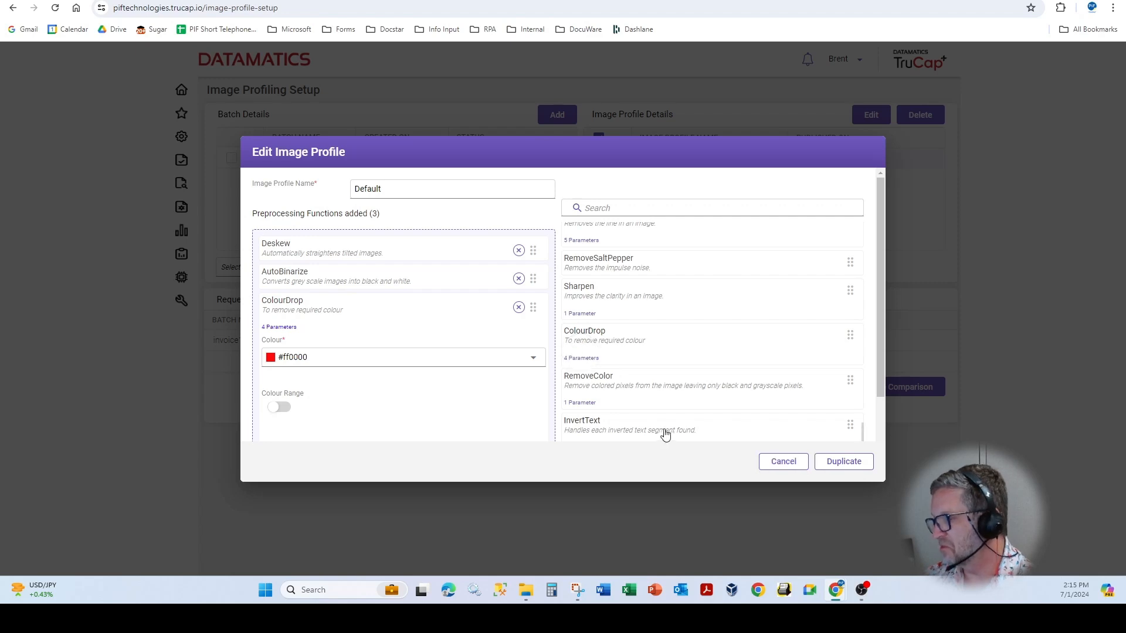
left_click(785, 462)
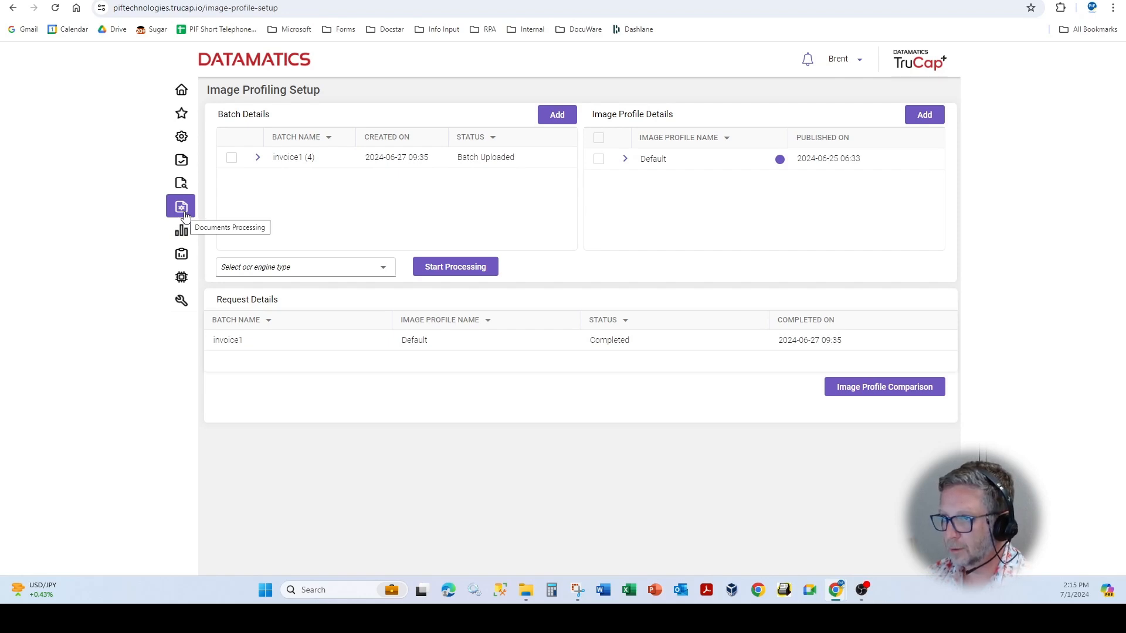
Open the AI Engine Configuration page in the settings to view the available AI engines.
left_click(192, 140)
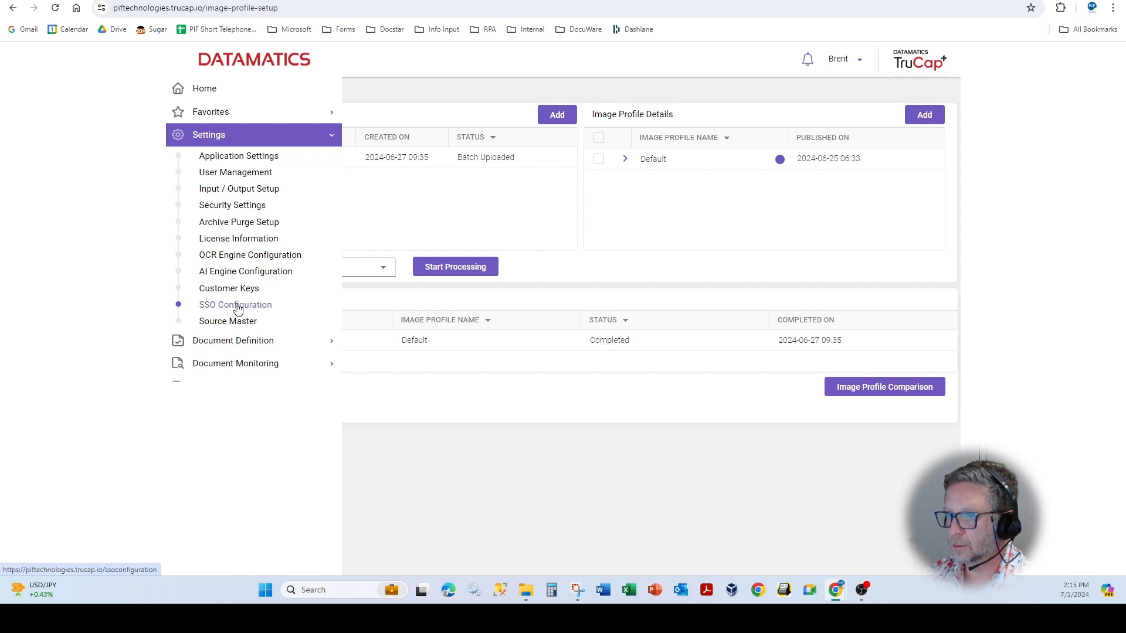
left_click(244, 271)
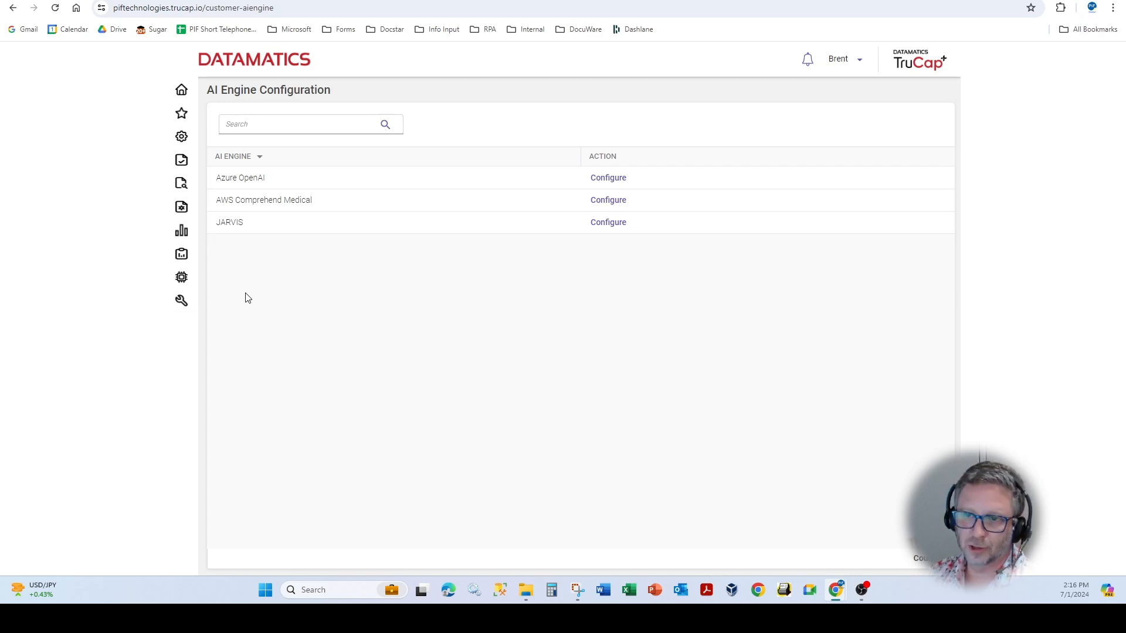
In the Document Monitor, try to open Manual Handling for document 6, inspect its processing stages and remarks, and collapse its details.
left_click(179, 212)
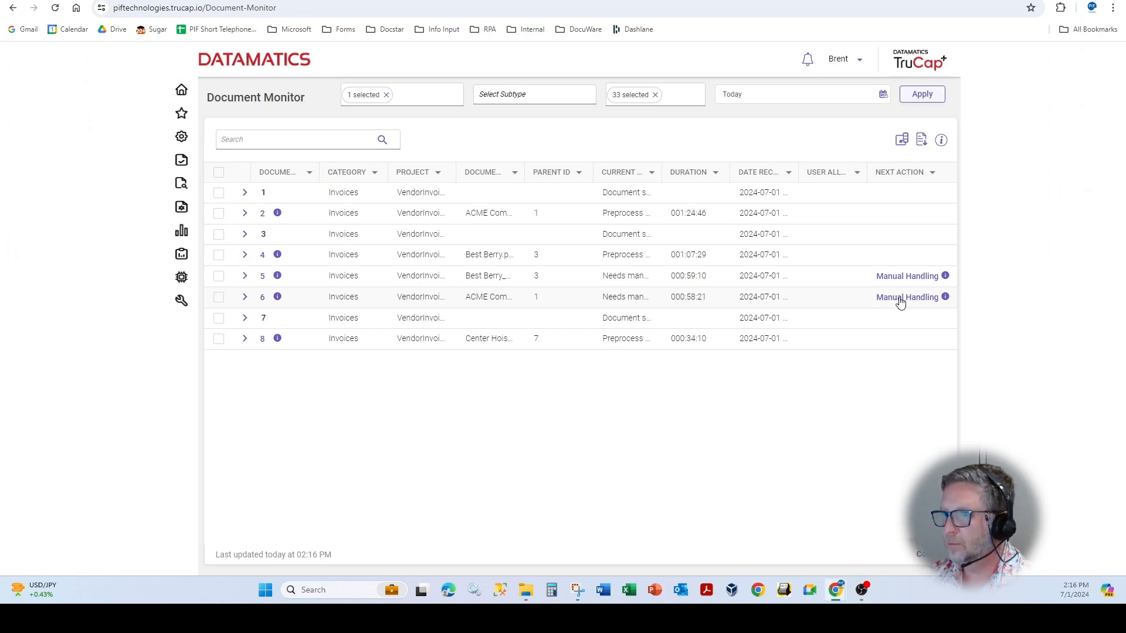
left_click(899, 299)
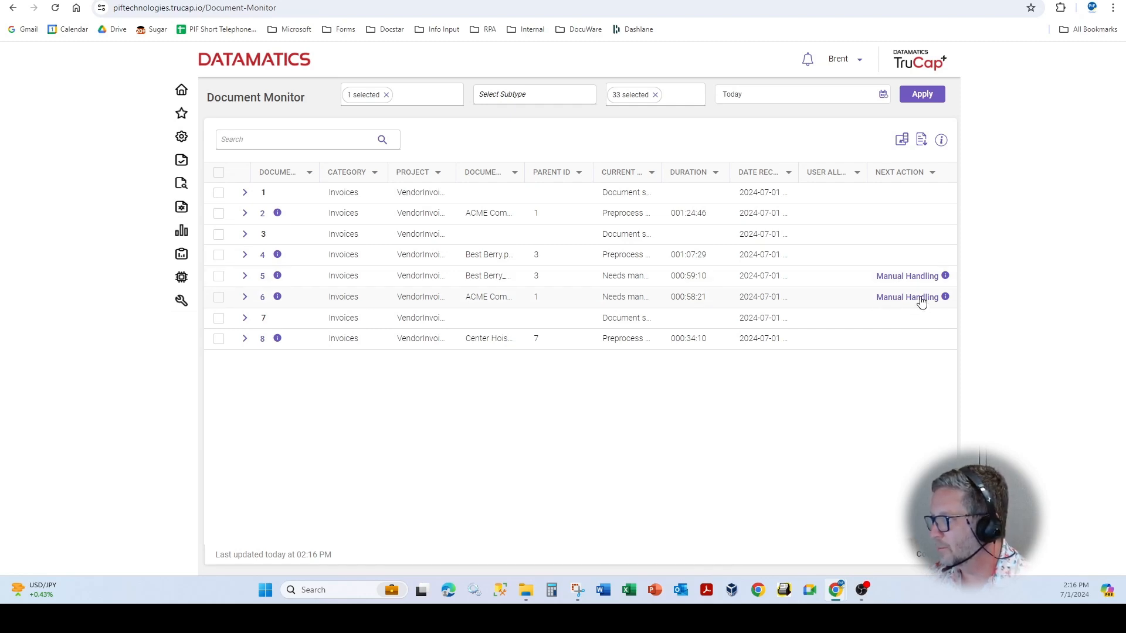
left_click(244, 298)
left_click_drag(531, 488, 747, 487)
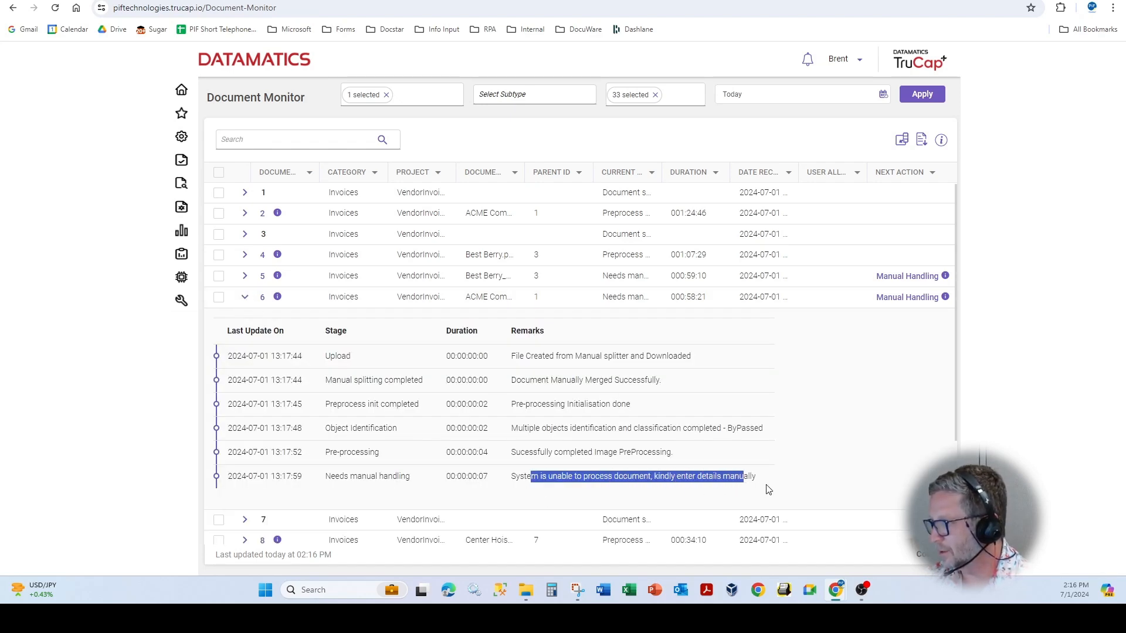
left_click(909, 297)
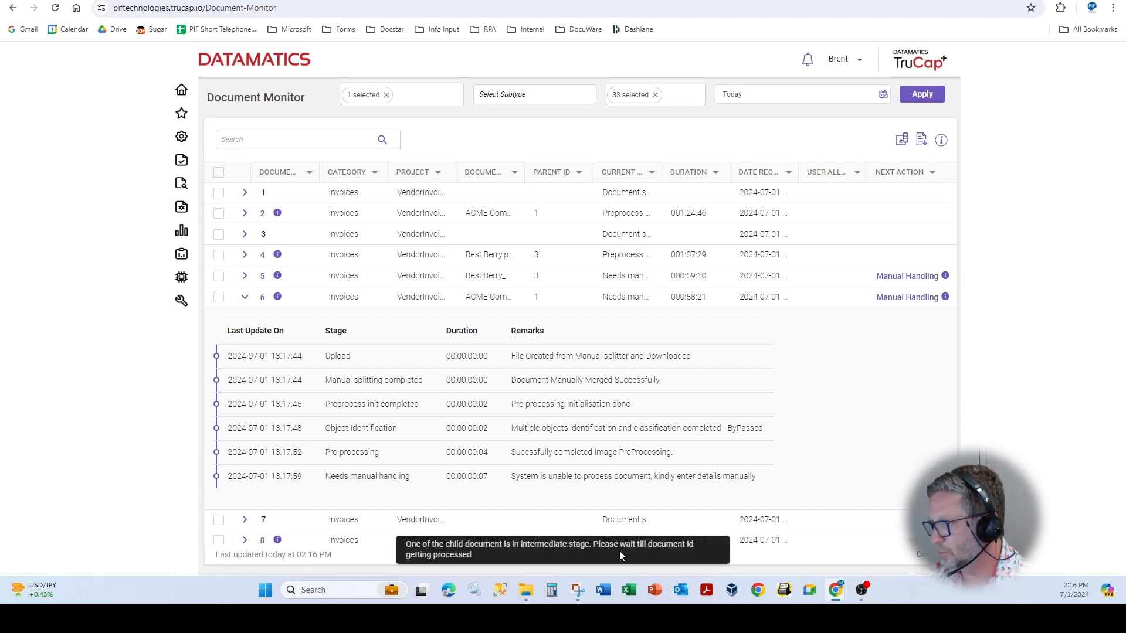
left_click(244, 298)
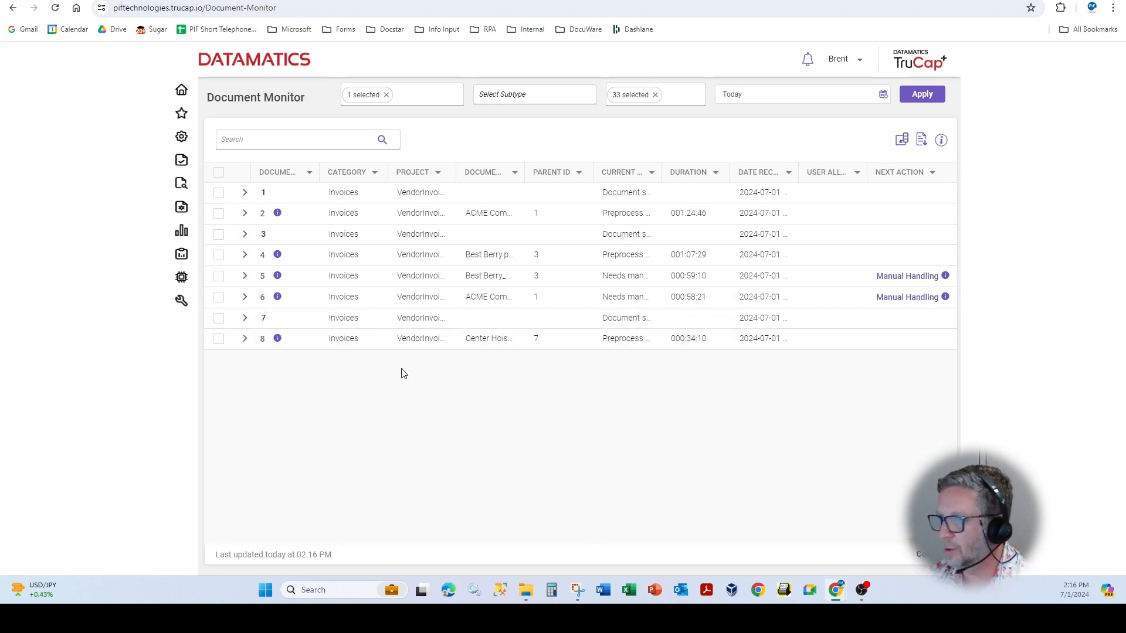